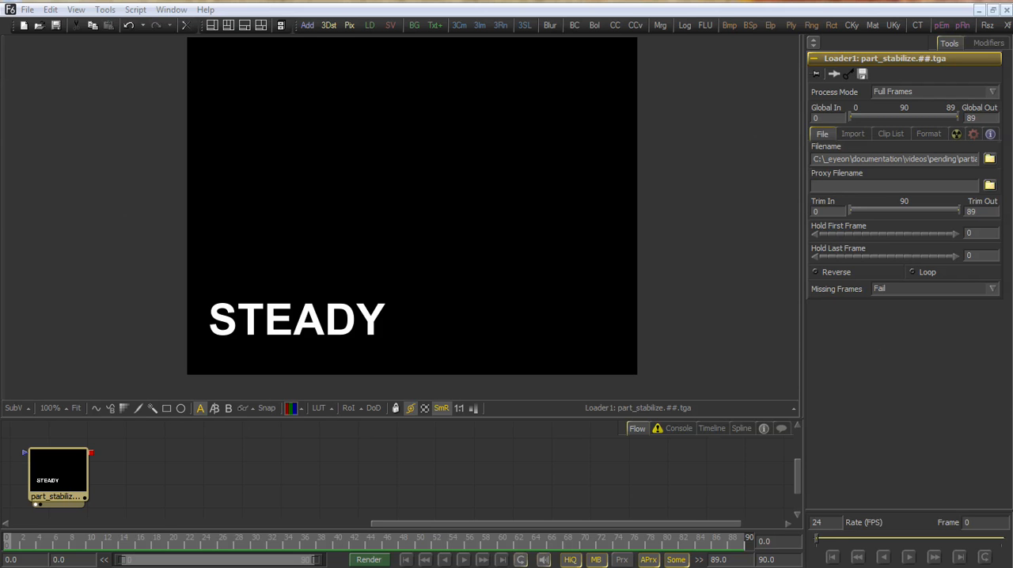
# Play the part_stabilize clip to review the moving STEADY text, and return to frame 0
pyautogui.click(90, 502)
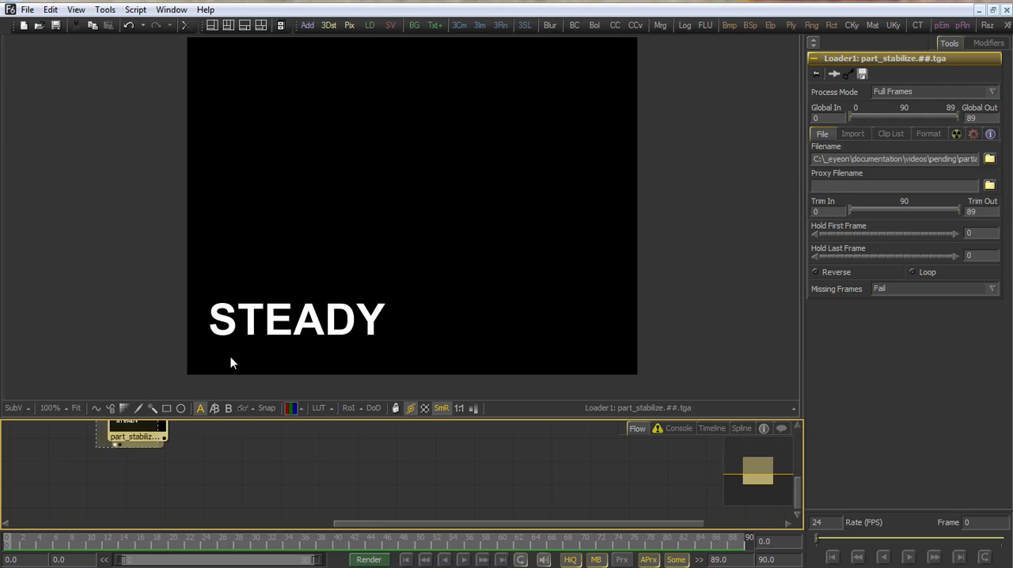
pyautogui.click(463, 561)
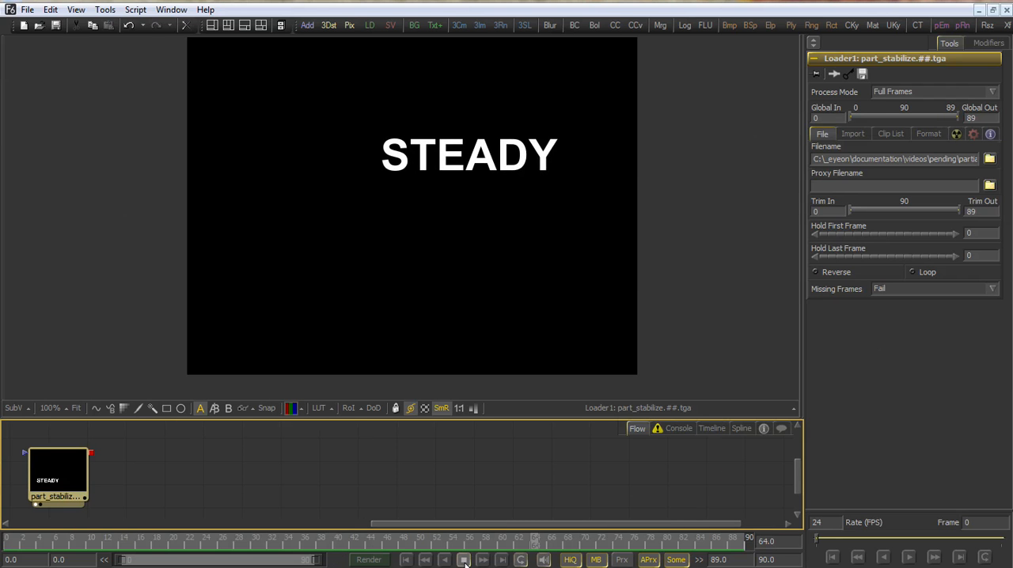
pyautogui.click(464, 562)
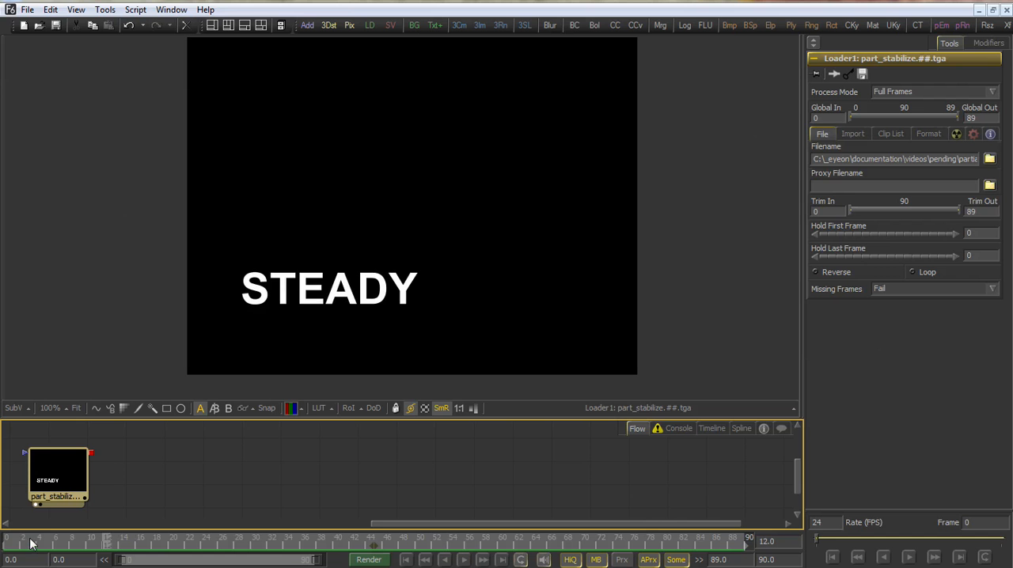
pyautogui.click(7, 544)
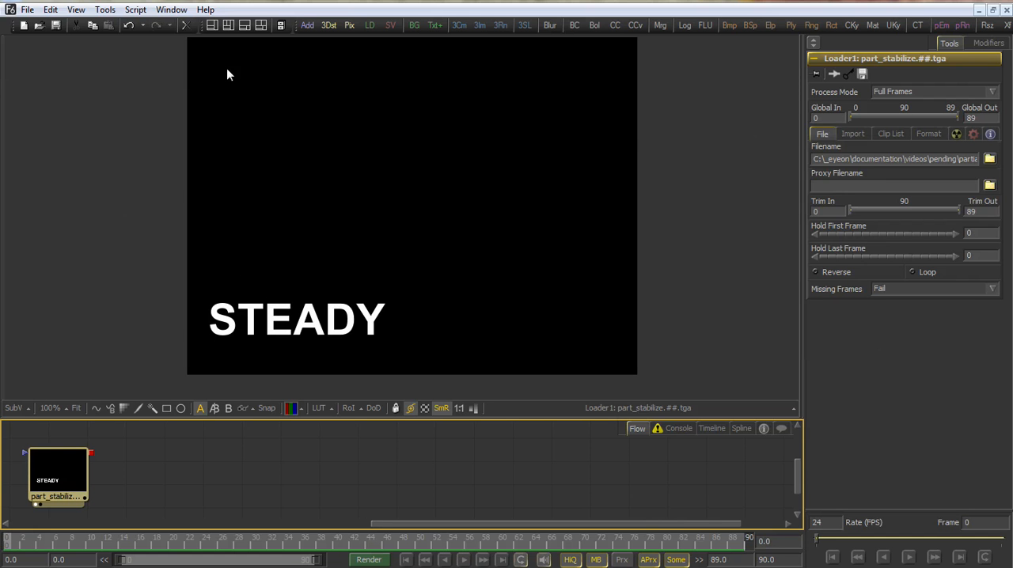
# Add a Tracker after the loader and, at frame 45, place its pattern box between the E and A of STEADY
pyautogui.click(105, 10)
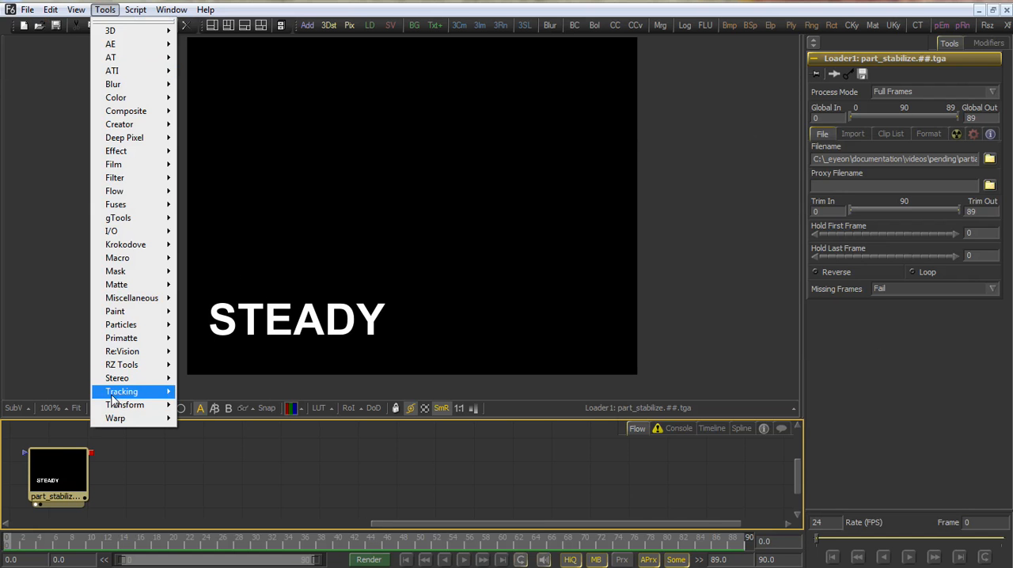
pyautogui.moveTo(127, 391)
pyautogui.click(200, 398)
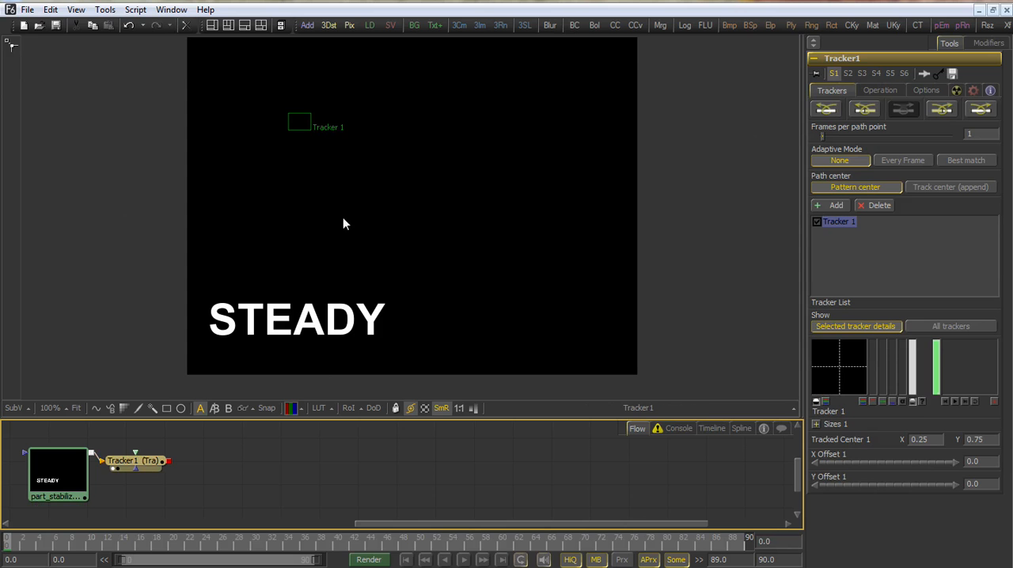
pyautogui.moveTo(125, 544); pyautogui.dragTo(380, 547)
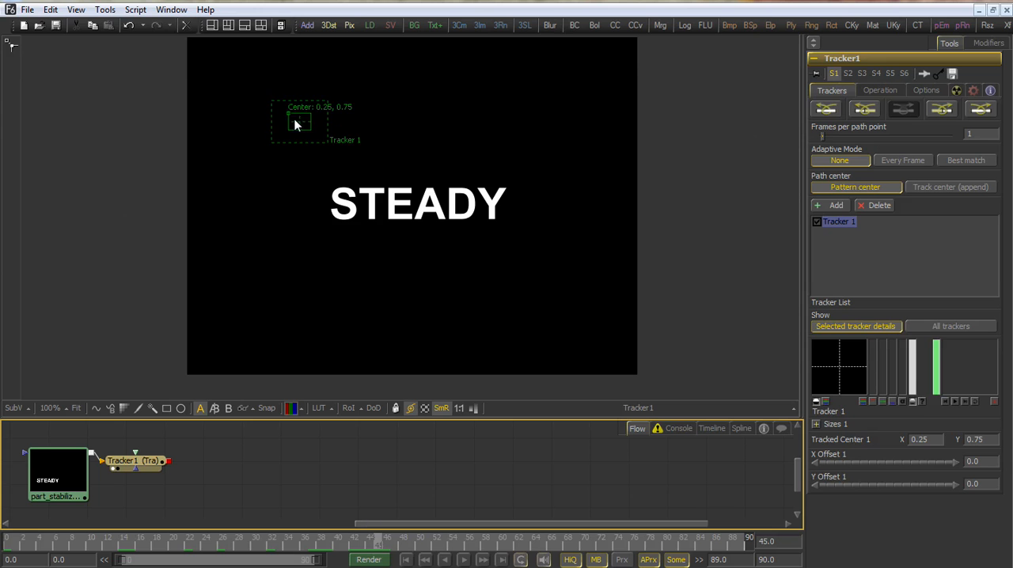
pyautogui.moveTo(287, 110); pyautogui.dragTo(403, 204)
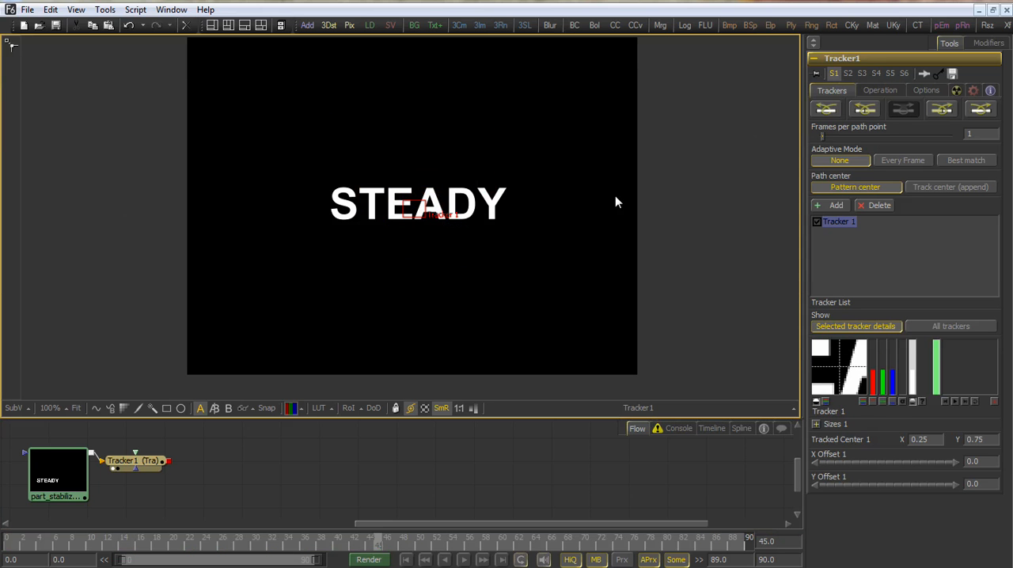
# Track the pattern forward from frame 45 to the end, and backward from frame 45 to the start
pyautogui.click(939, 111)
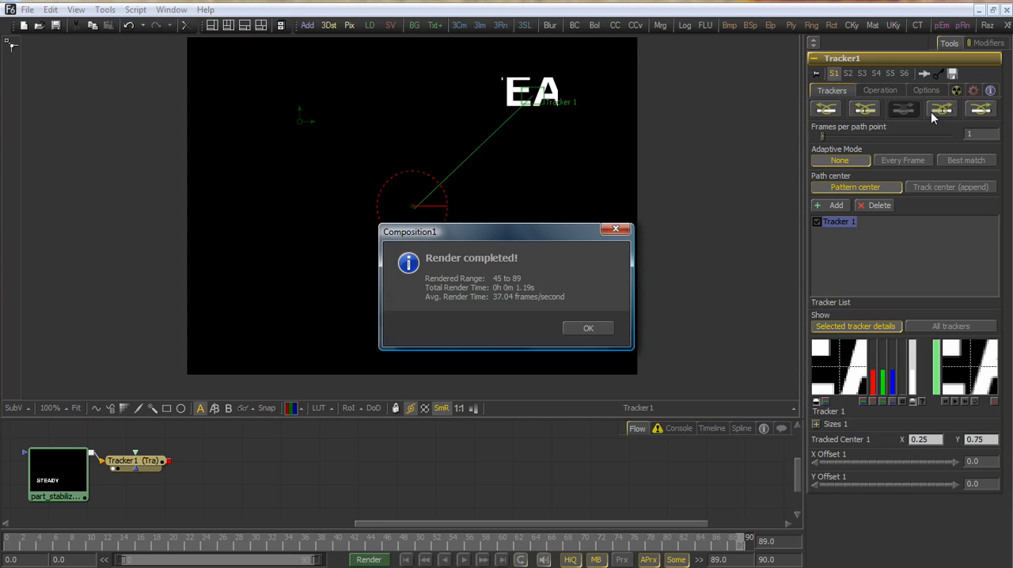
pyautogui.click(590, 330)
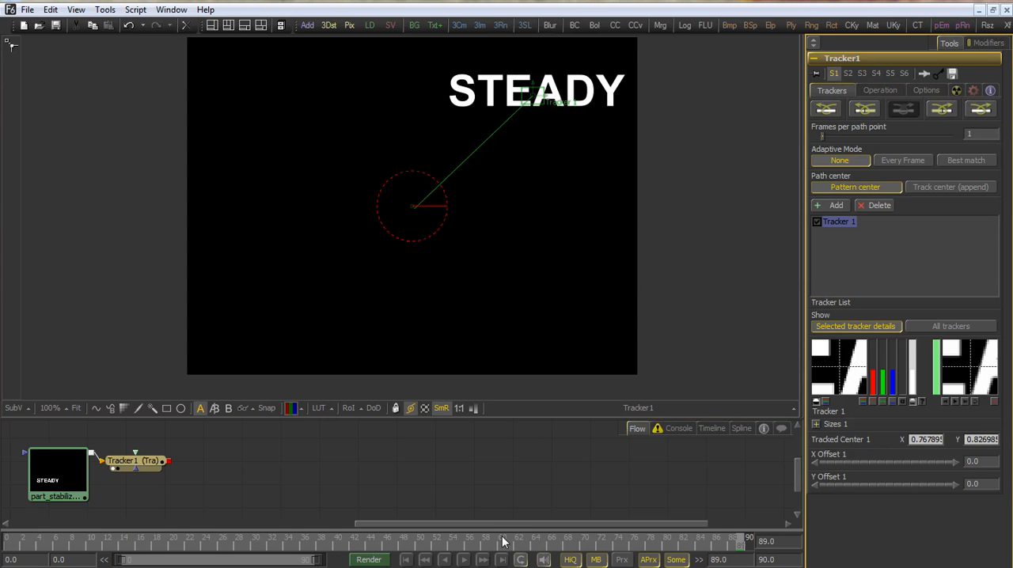
pyautogui.moveTo(507, 543); pyautogui.dragTo(377, 546)
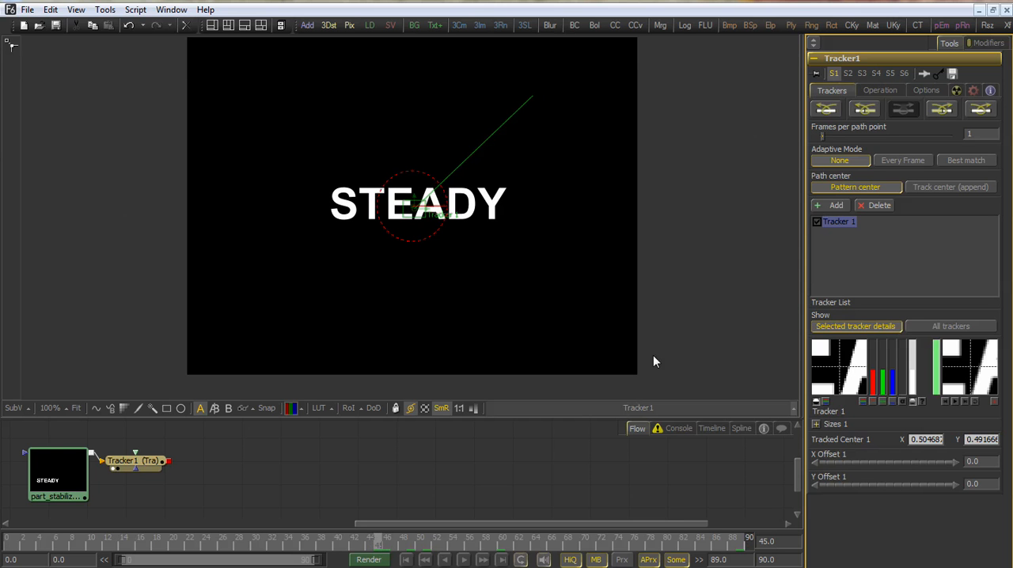
pyautogui.click(864, 109)
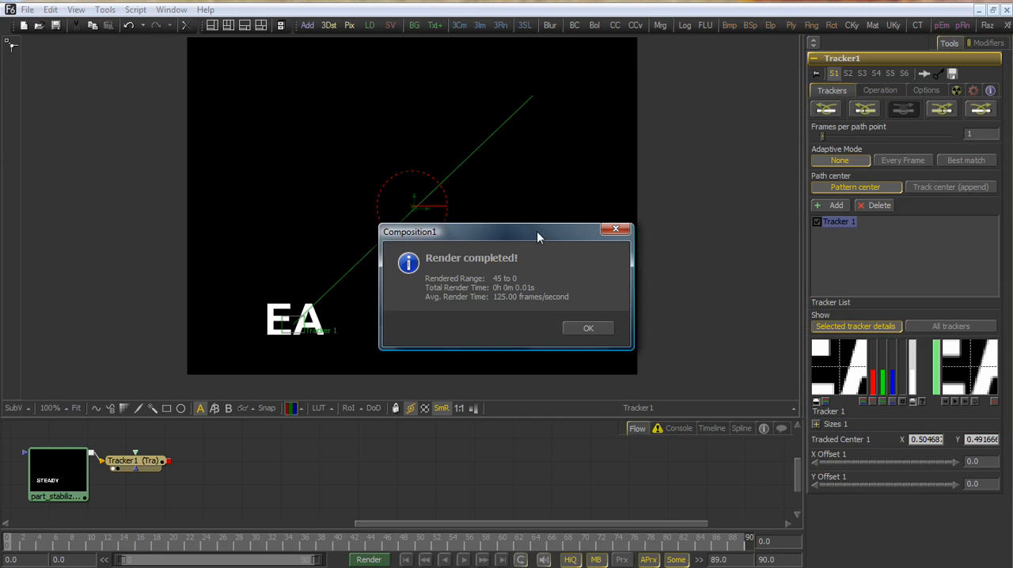
pyautogui.click(593, 322)
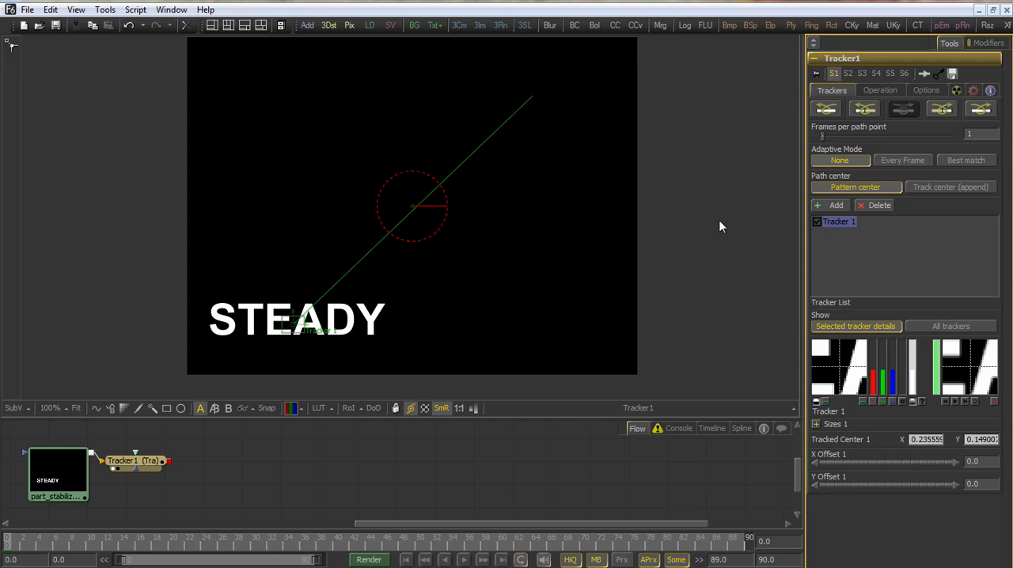
# Set the tracker's match move reference to Select time and its operation to Match Move with BG only merge
pyautogui.click(880, 91)
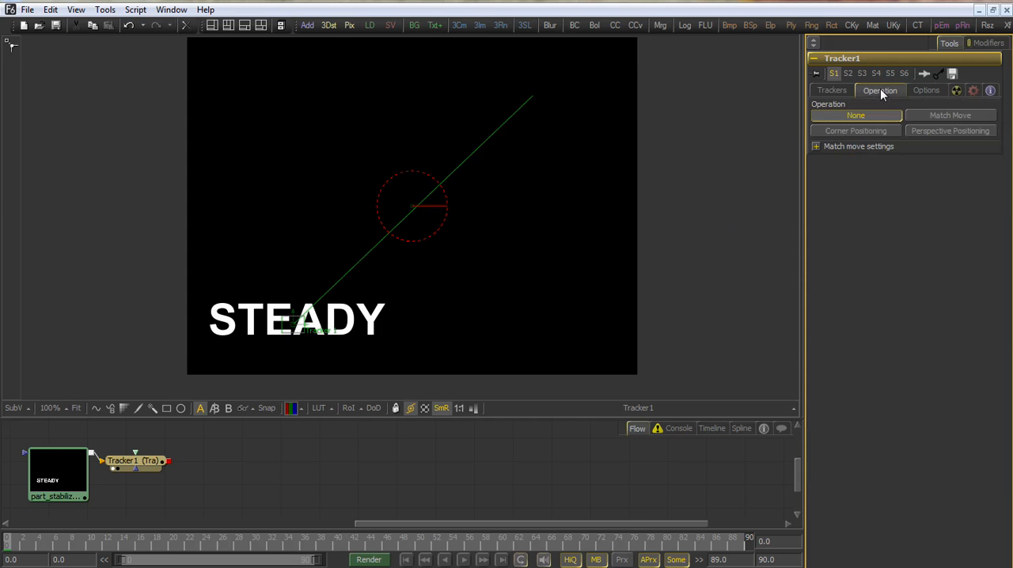
pyautogui.click(816, 146)
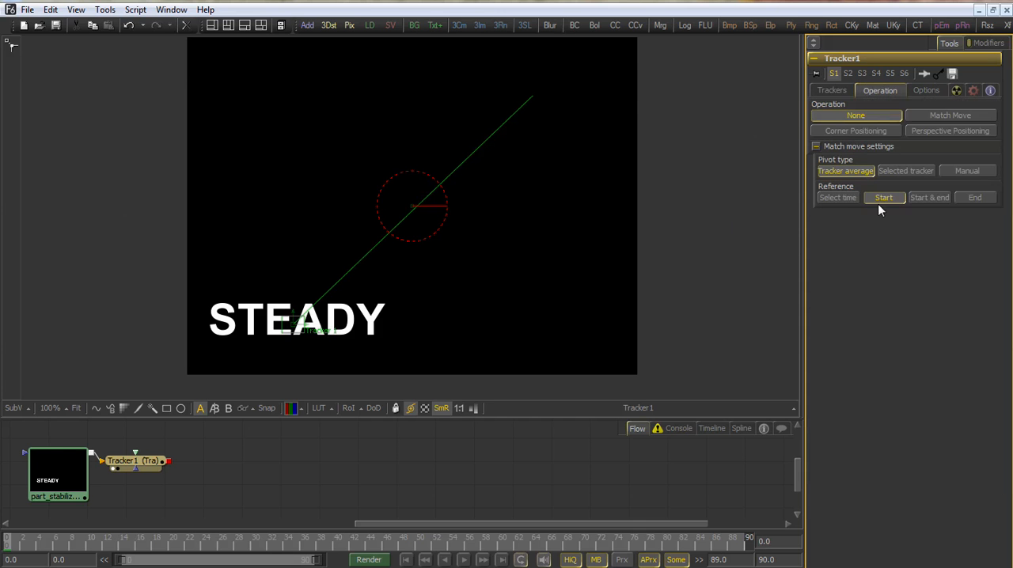
pyautogui.click(840, 198)
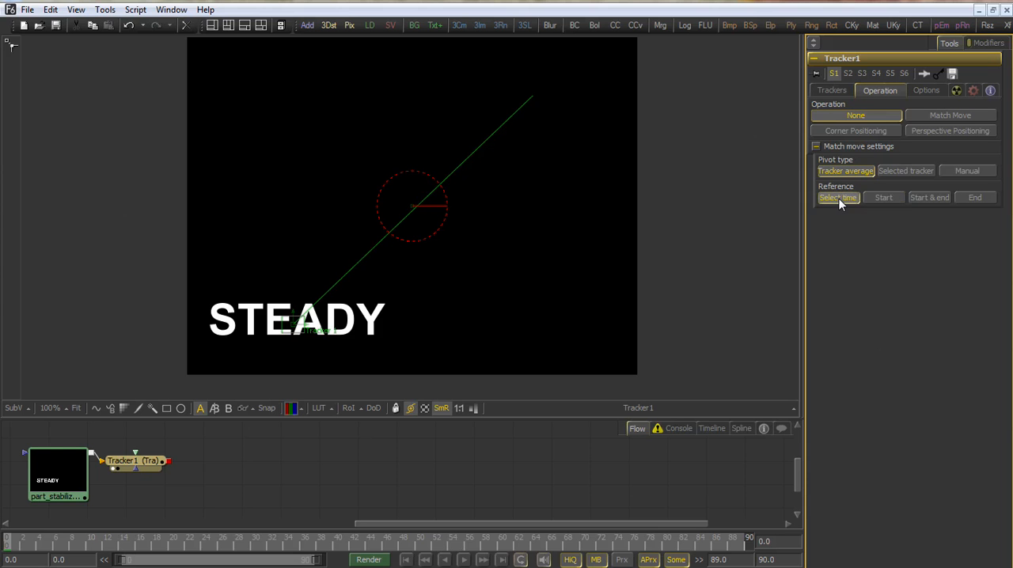
pyautogui.click(931, 115)
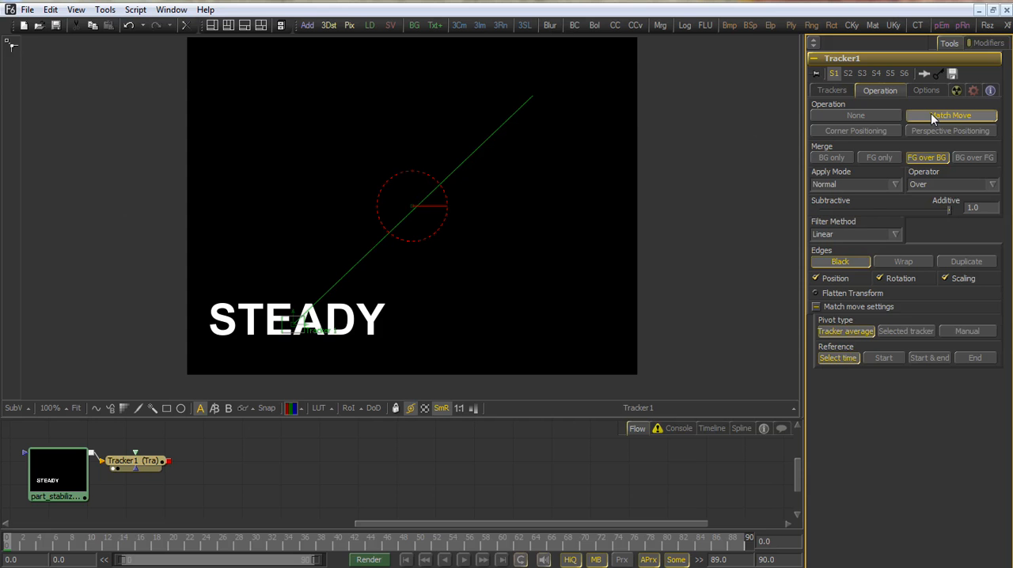
pyautogui.click(823, 160)
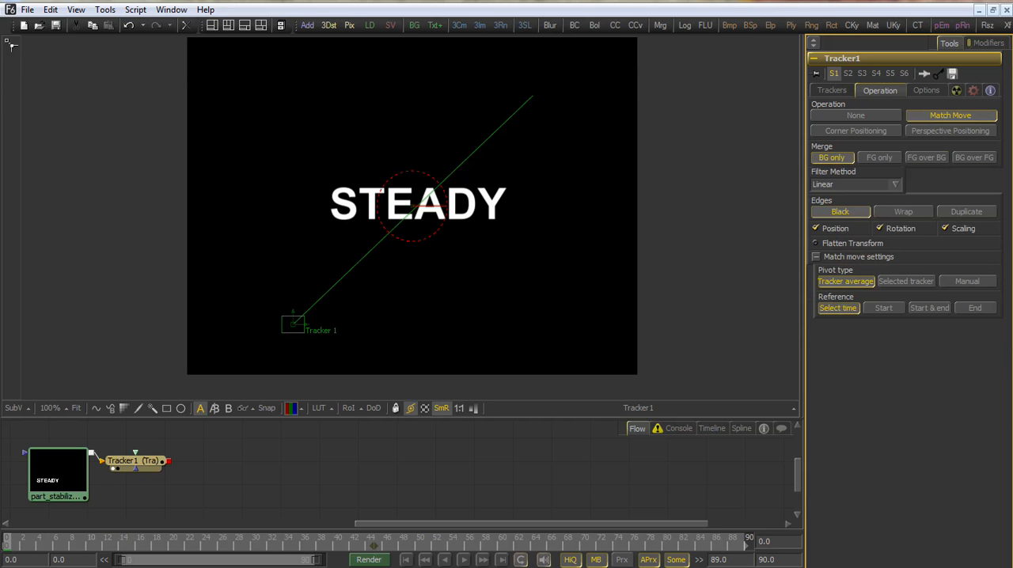
# Play the stabilized clip while comparing the Start and End references with Select time, ending on Select time
pyautogui.click(464, 560)
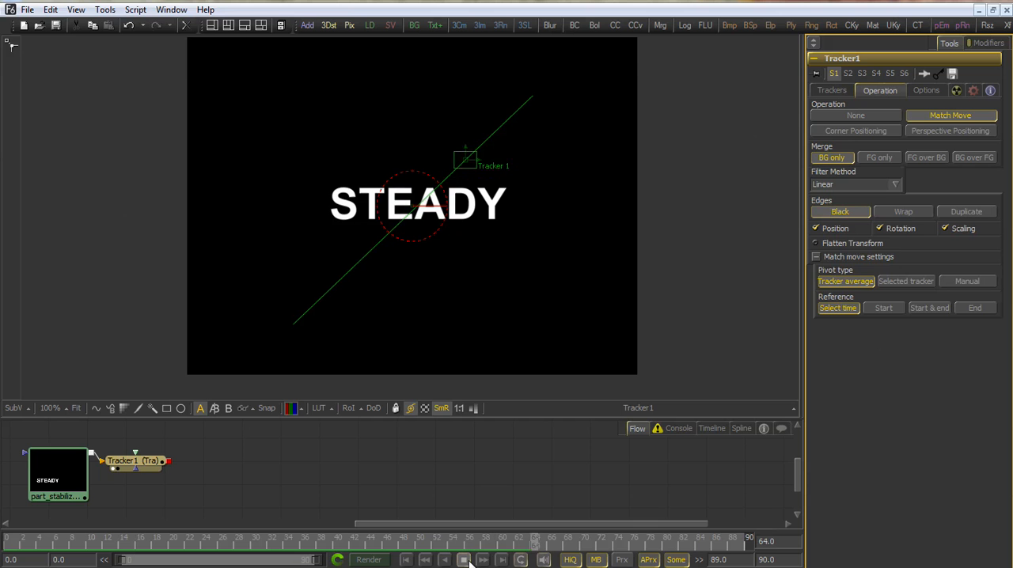
pyautogui.click(884, 308)
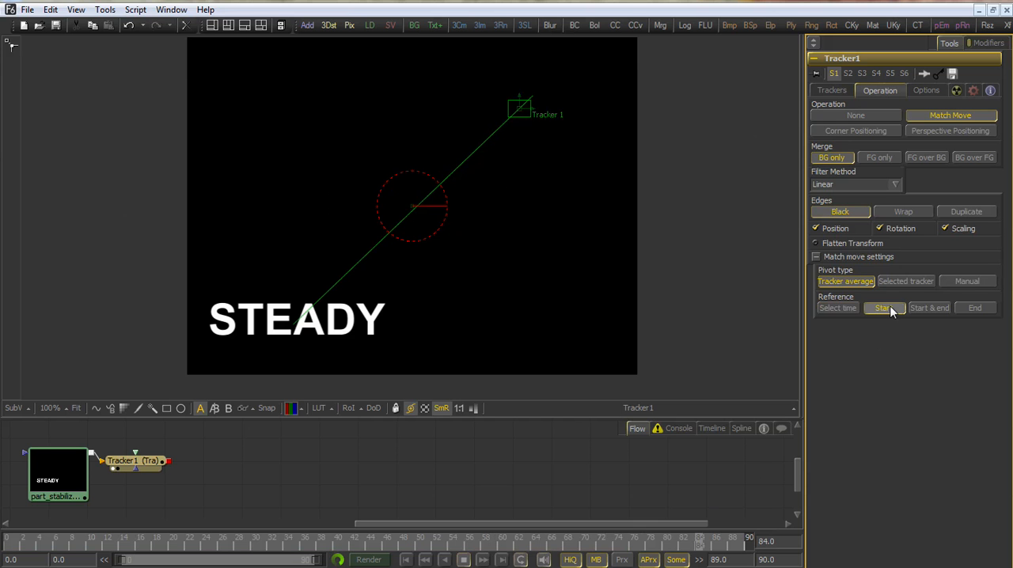
pyautogui.click(969, 310)
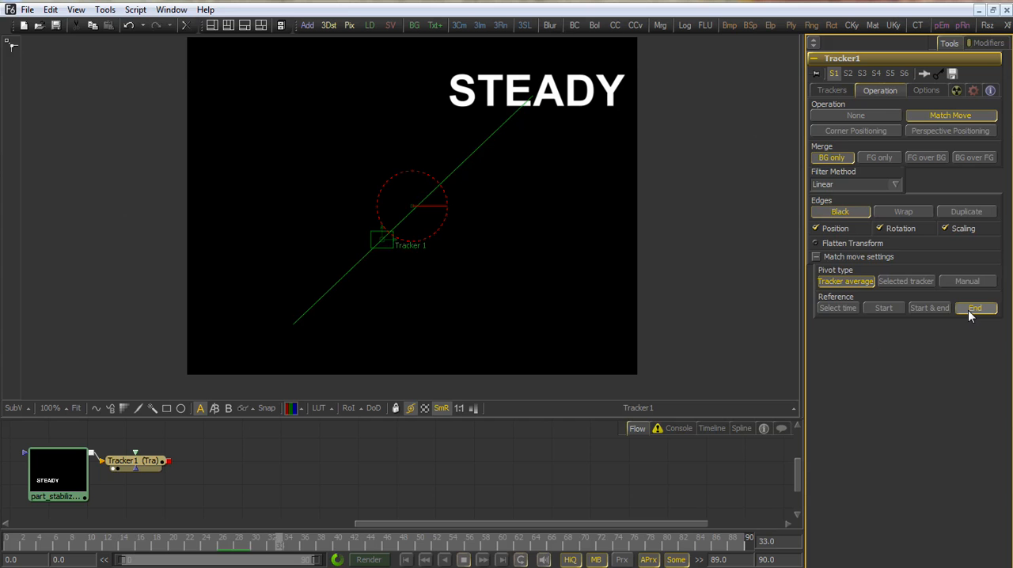
pyautogui.click(842, 309)
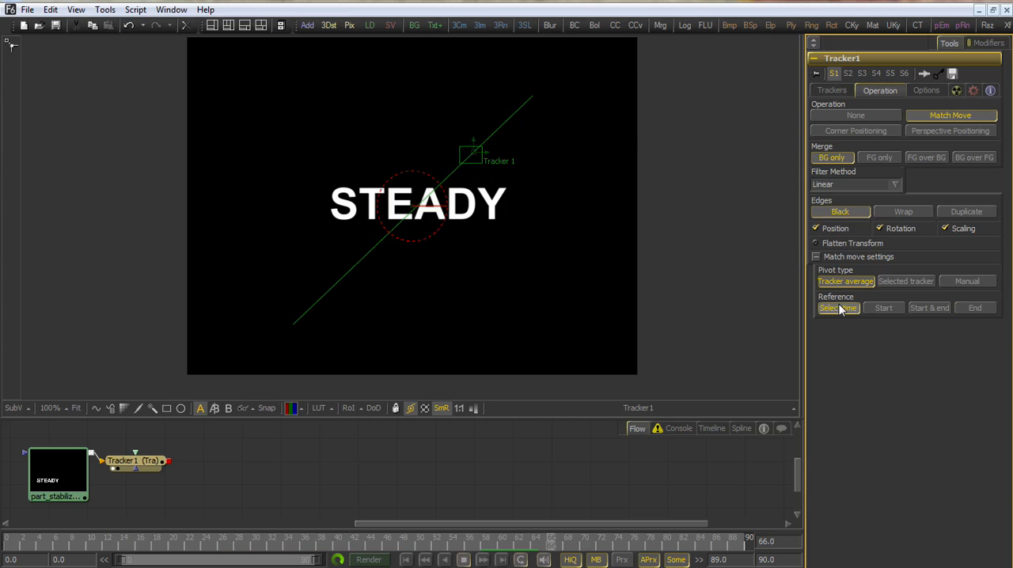
pyautogui.click(465, 560)
# Set the tracker's operation to None and add a Transform tool after it
pyautogui.click(835, 116)
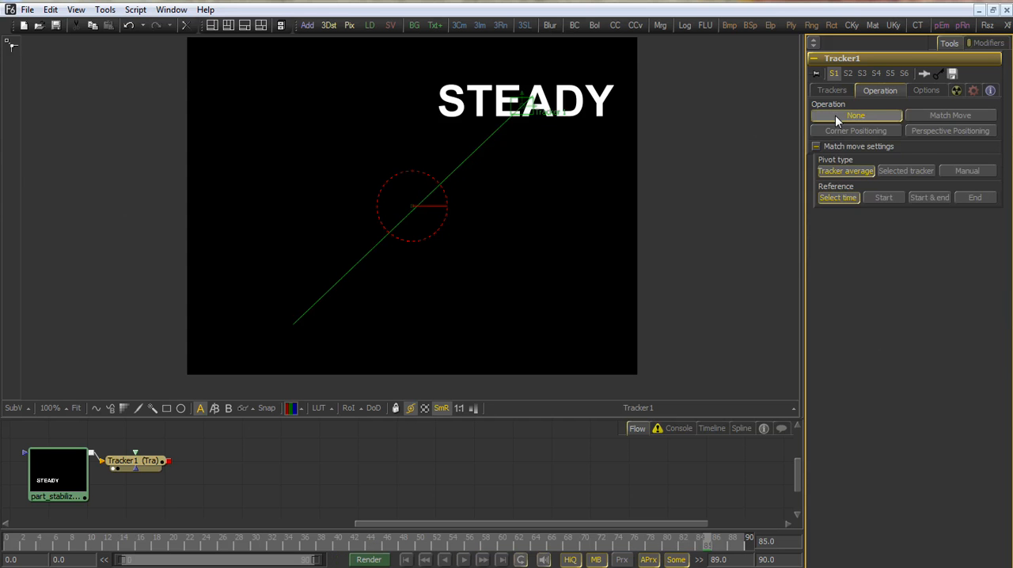
pyautogui.moveTo(666, 192); pyautogui.dragTo(375, 293)
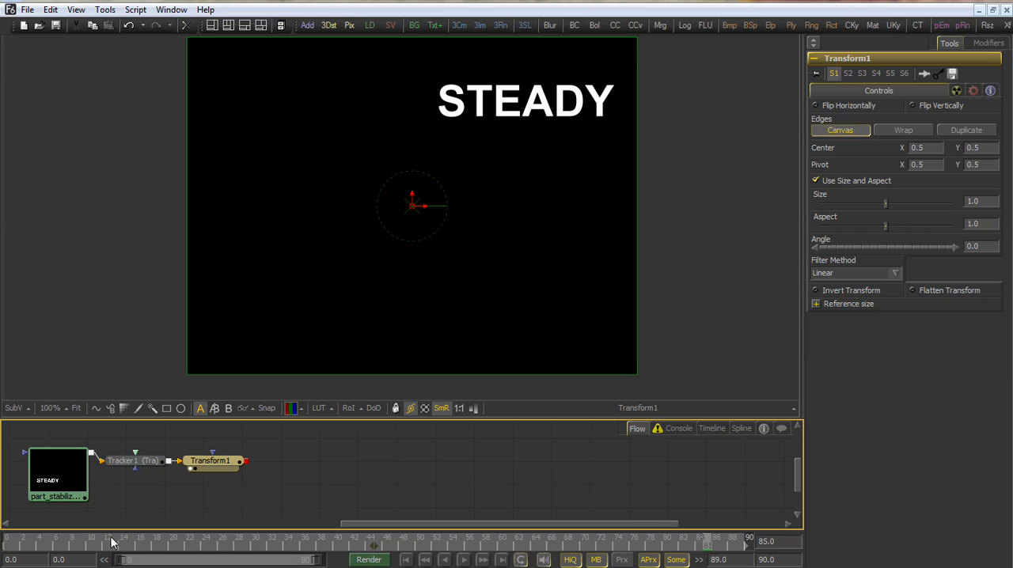
# Modify the Transform's Center with an Expression and connect the expression's Point In 1 to Tracker1's Steady Position
pyautogui.rightClick(847, 148)
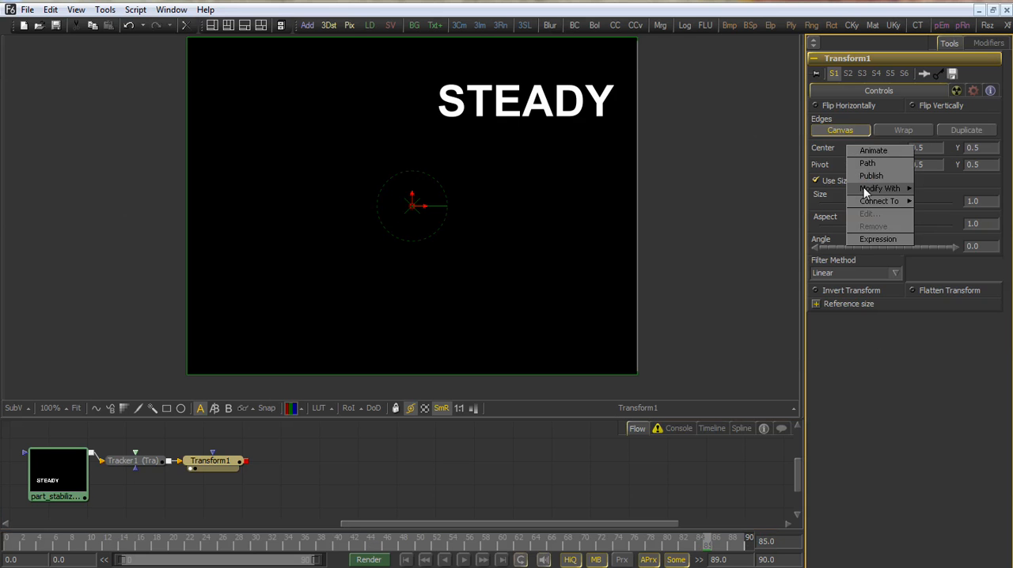
pyautogui.click(925, 194)
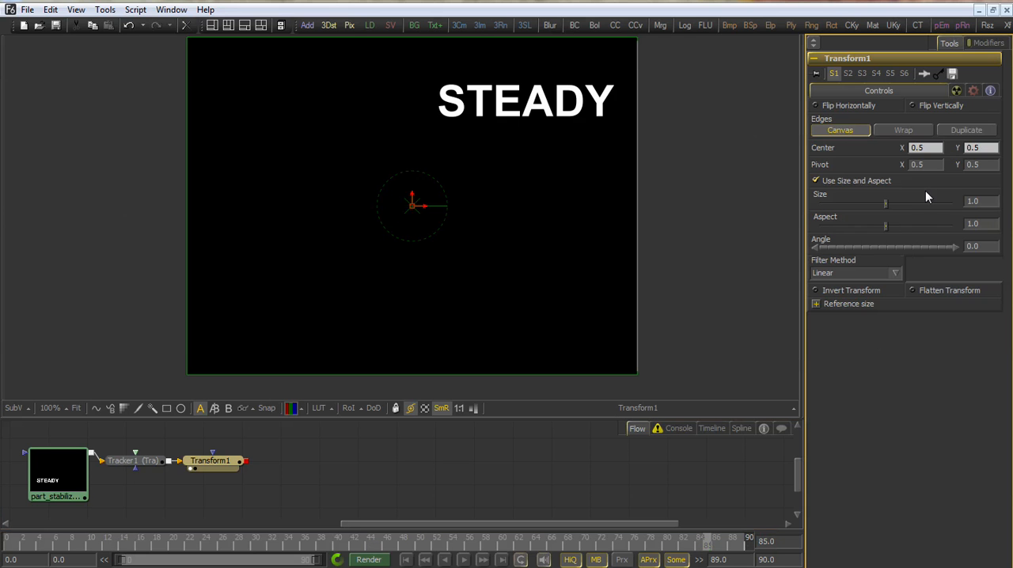
pyautogui.click(988, 44)
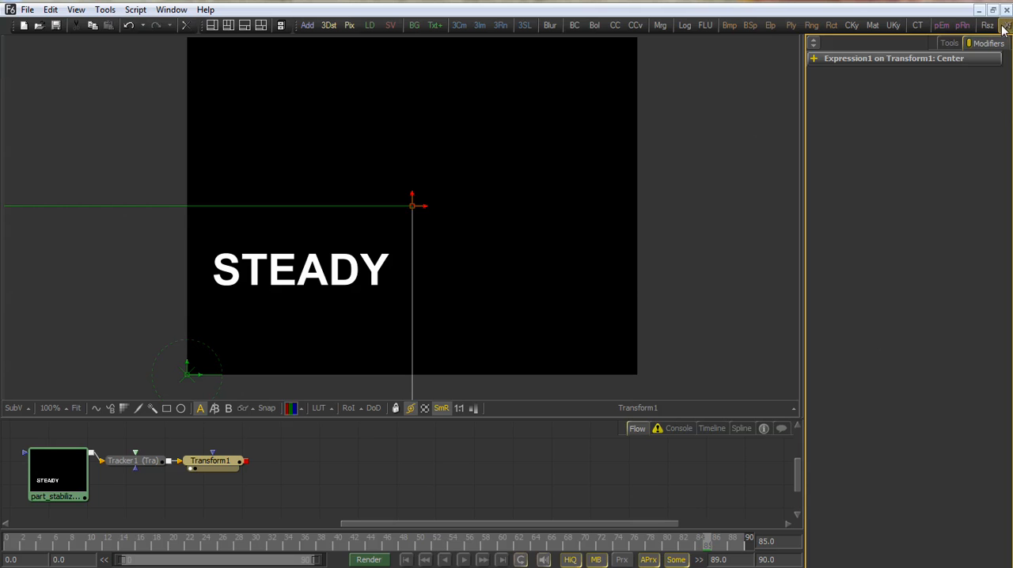
pyautogui.click(813, 60)
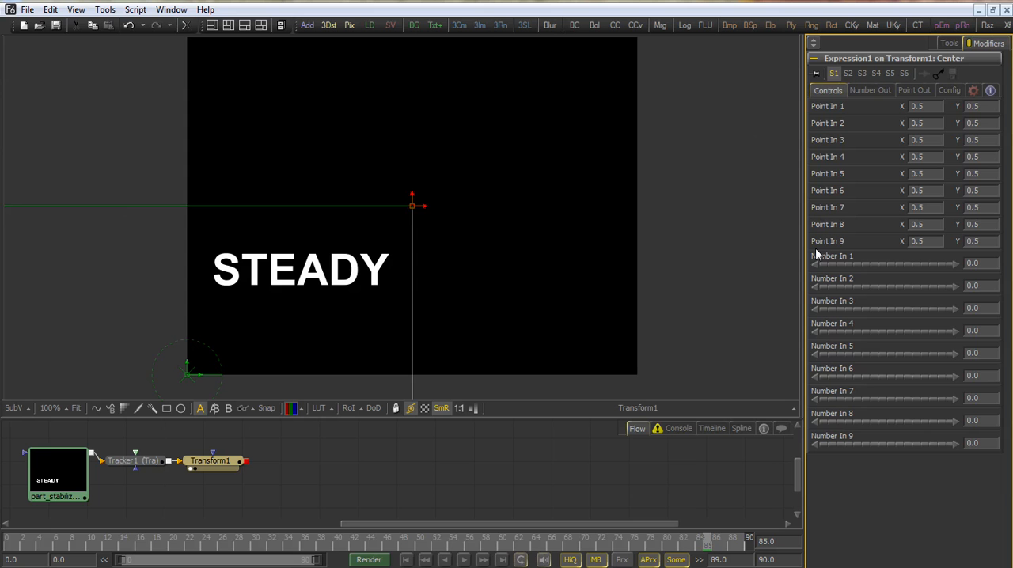
pyautogui.rightClick(818, 105)
pyautogui.moveTo(835, 152)
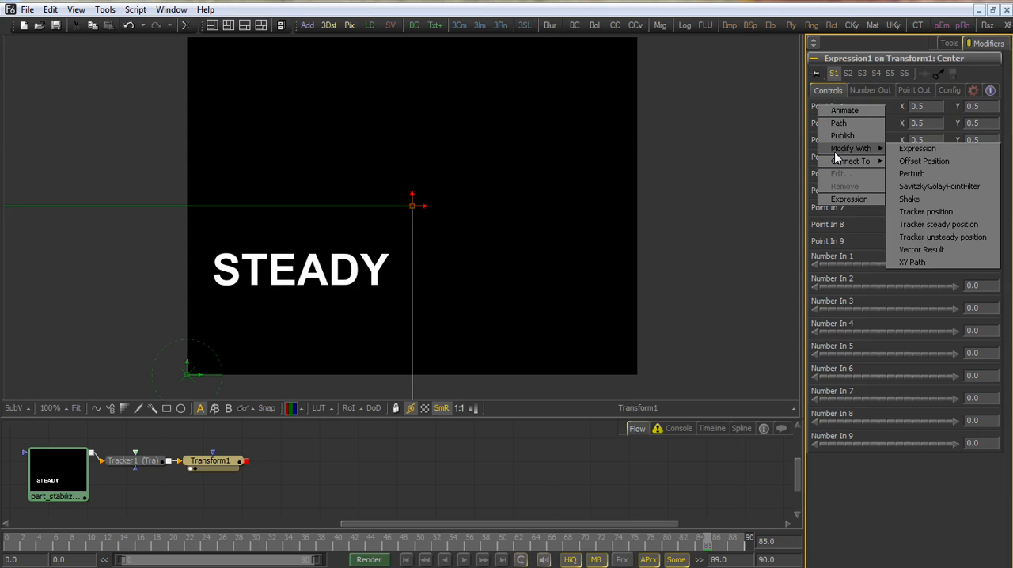
pyautogui.moveTo(934, 163)
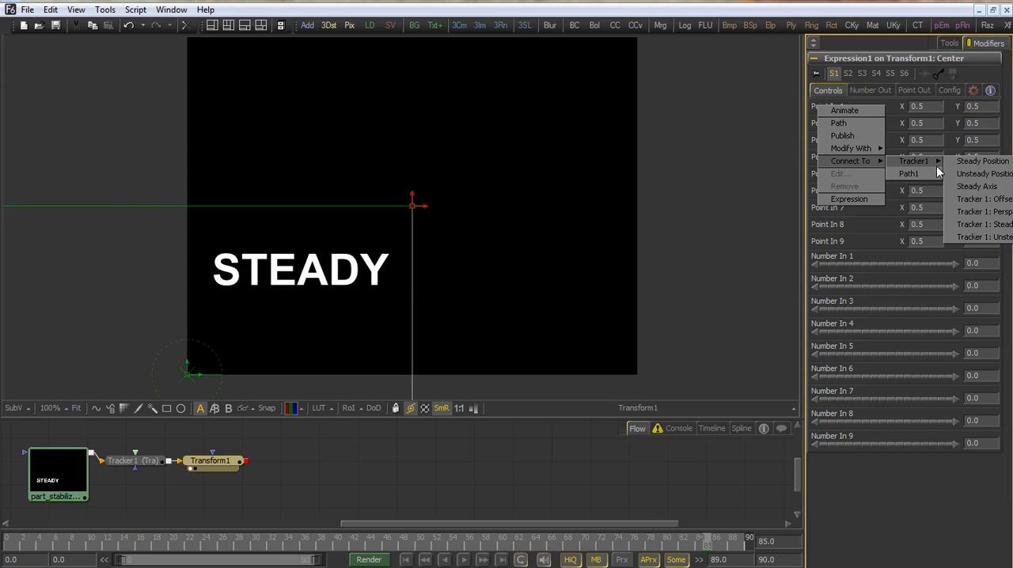
pyautogui.click(982, 161)
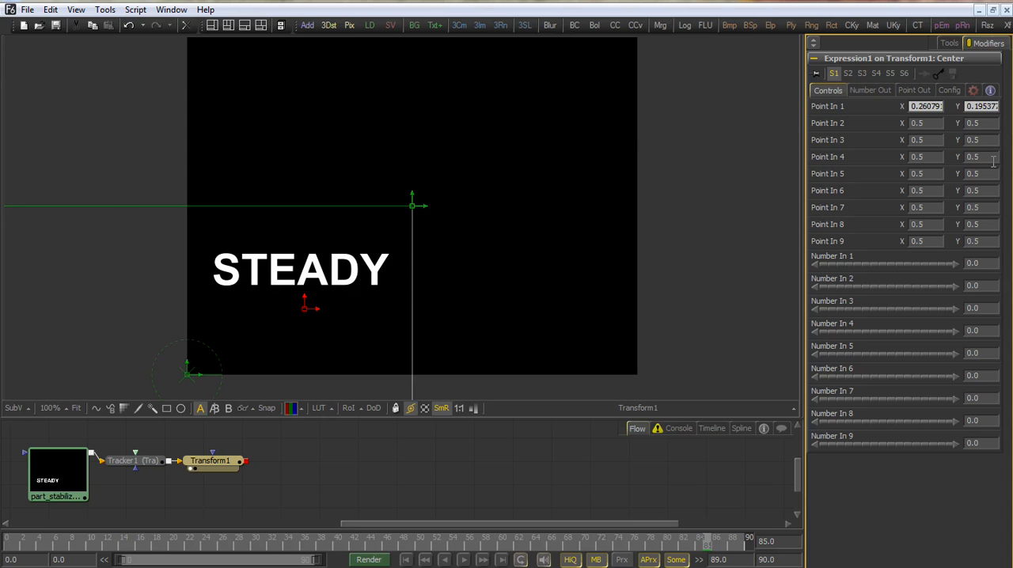
# Set Point Expression X to p1x and Point Expression Y to p1y, and check the playback, ending on frame 45
pyautogui.click(912, 90)
pyautogui.write('p1x')
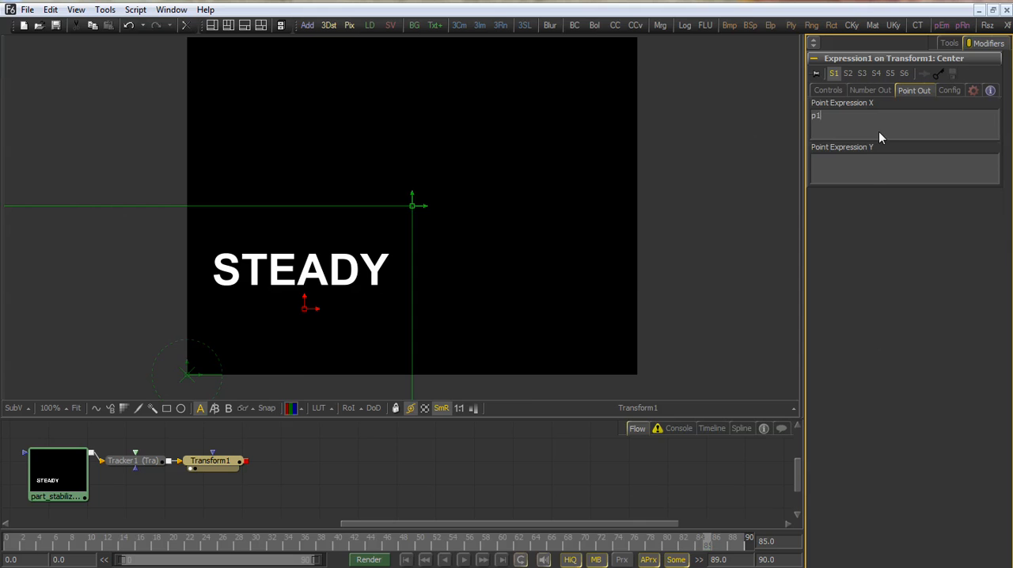
pyautogui.click(866, 174)
pyautogui.write('p1y')
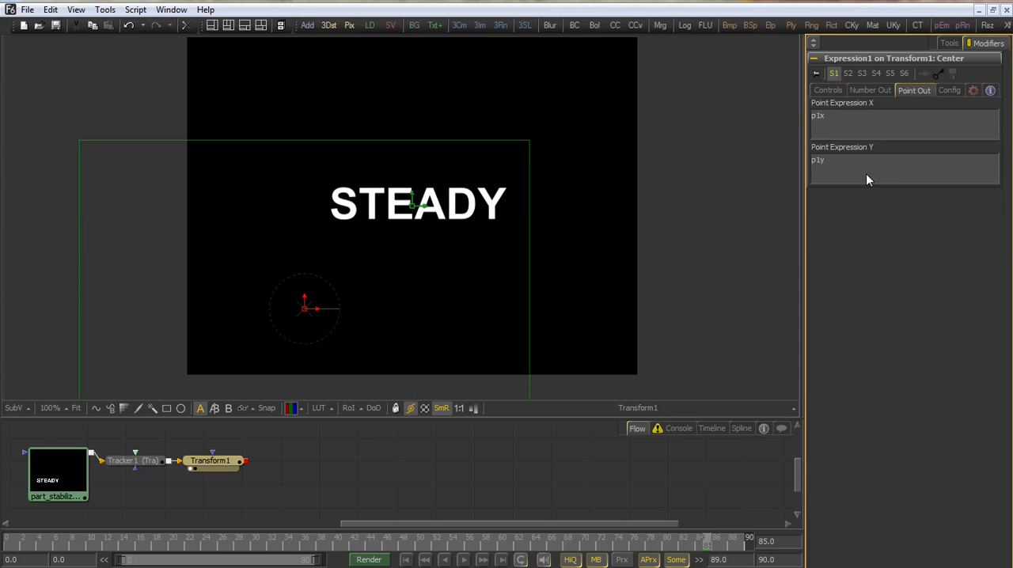
pyautogui.click(464, 560)
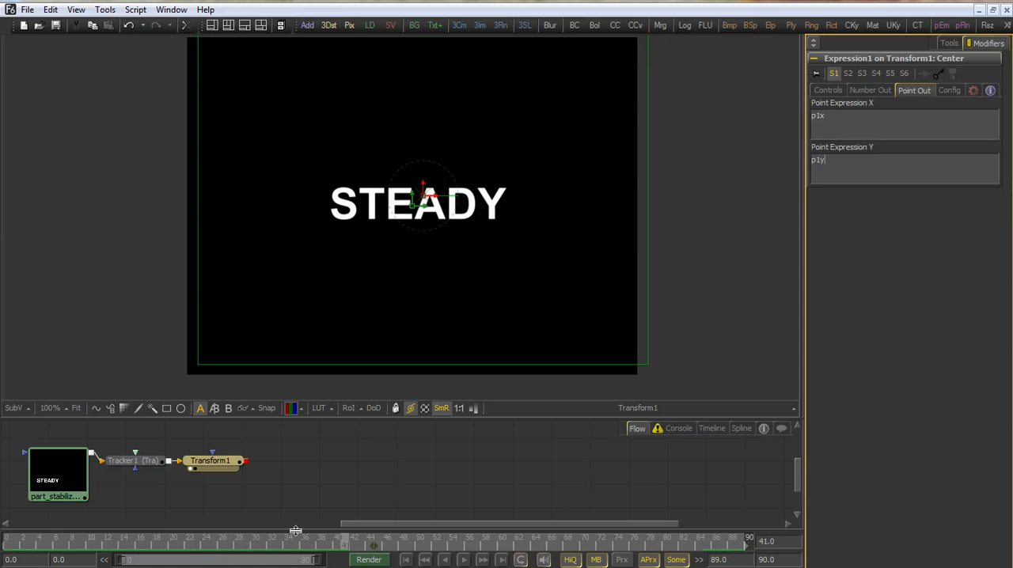
pyautogui.click(381, 545)
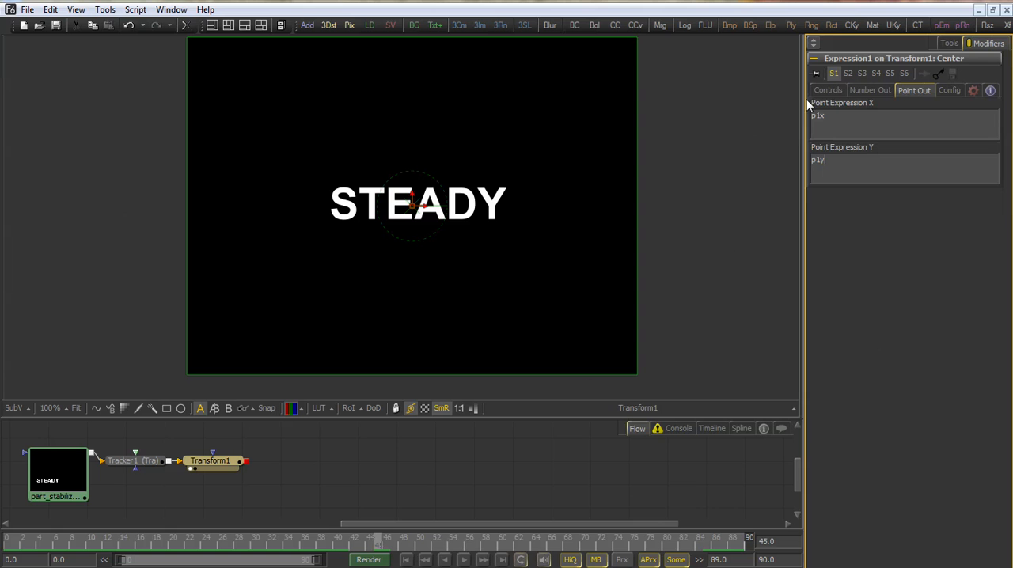
# Change the Center expression's Point Expression X to (p1x-0.5) * n1 and Point Expression Y to (p1y-0.5) * n2
pyautogui.click(829, 88)
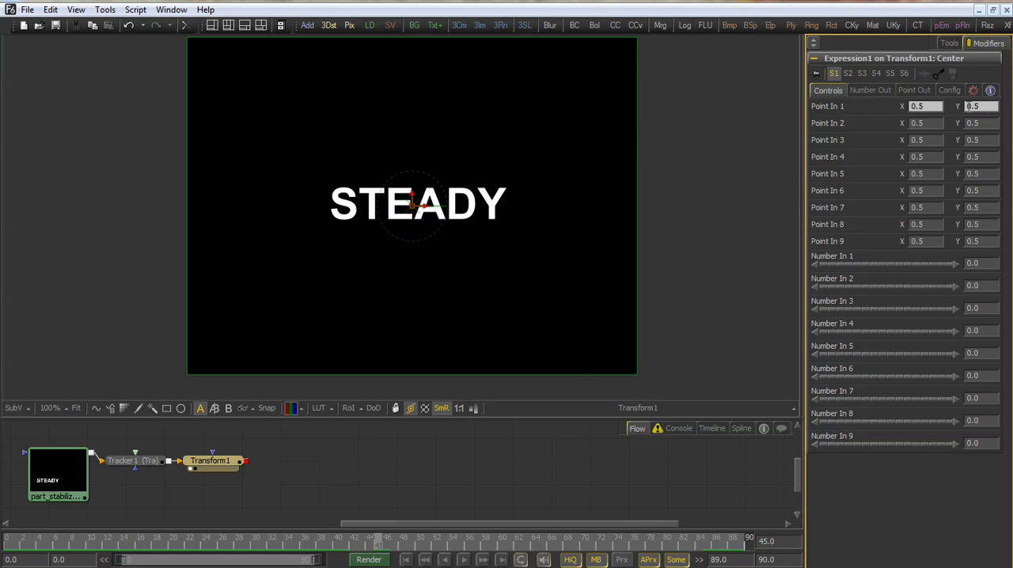
pyautogui.click(905, 92)
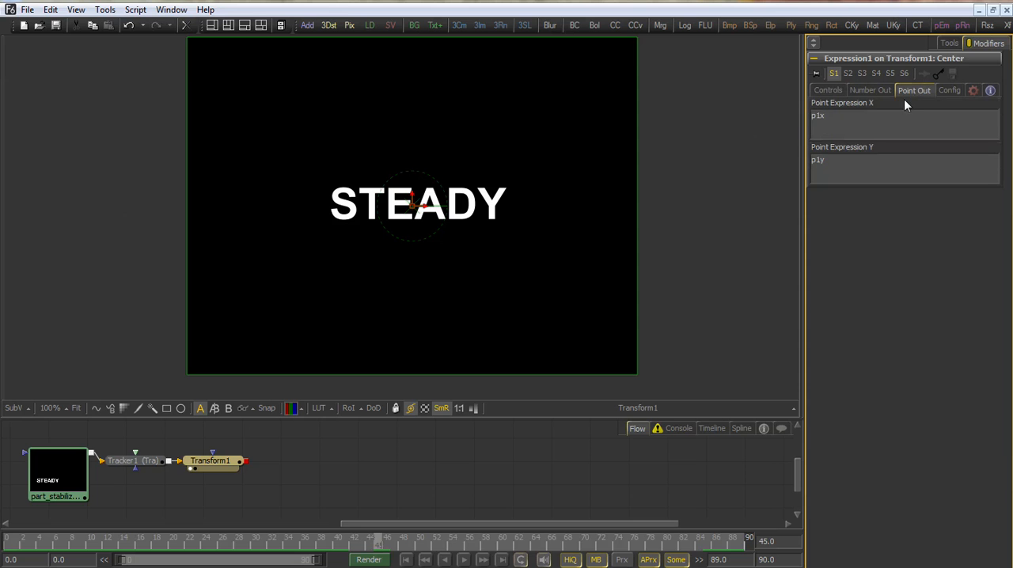
pyautogui.click(875, 126)
pyautogui.write('-0.5')
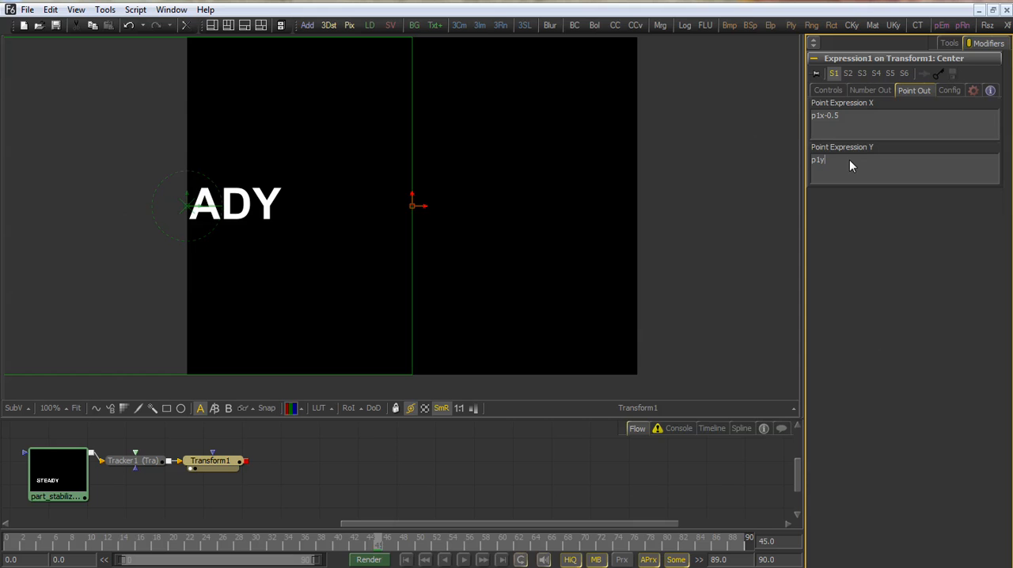
pyautogui.write('-0.5')
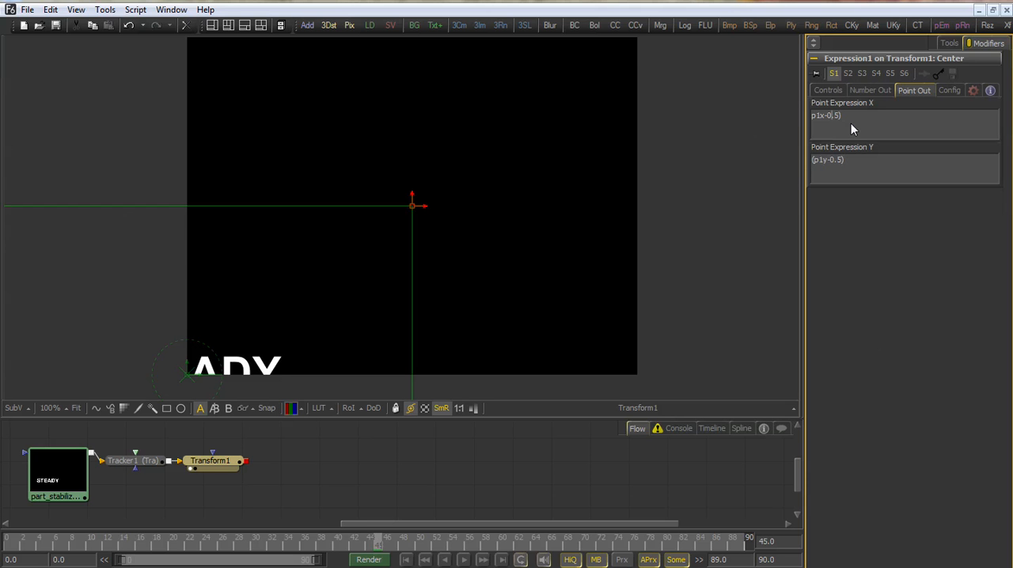
pyautogui.write('(')
pyautogui.write(' * n1')
# Set the expression's Number In 1 and Number In 2 both to 1
pyautogui.click(825, 90)
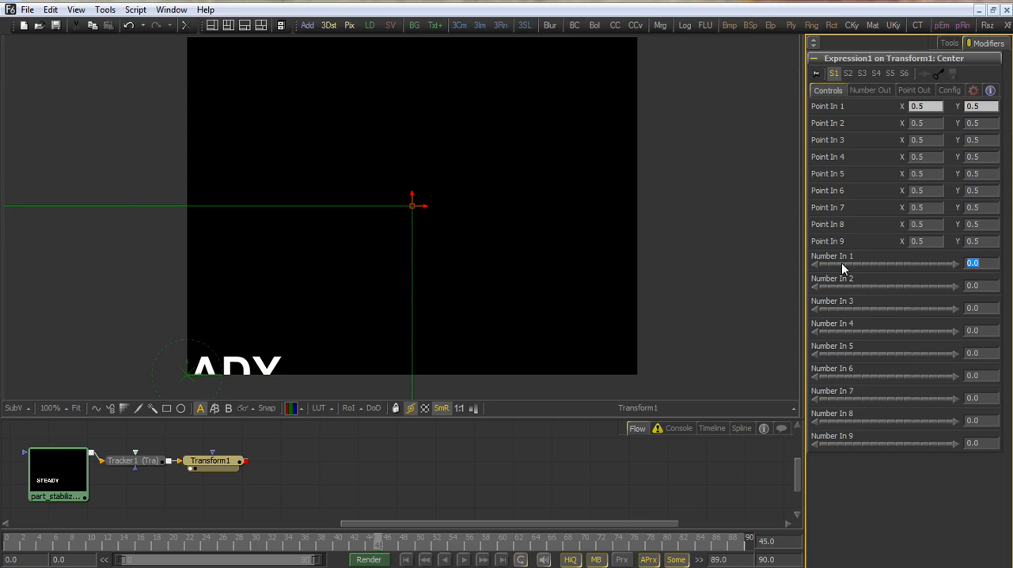
pyautogui.write('1')
pyautogui.click(970, 285)
pyautogui.write('1')
pyautogui.press('Return')
# Add + 0.5 to the end of both point expressions, making them (p1x-0.5) * n1 + 0.5 and (p1y-0.5) * n2 + 0.5
pyautogui.click(907, 89)
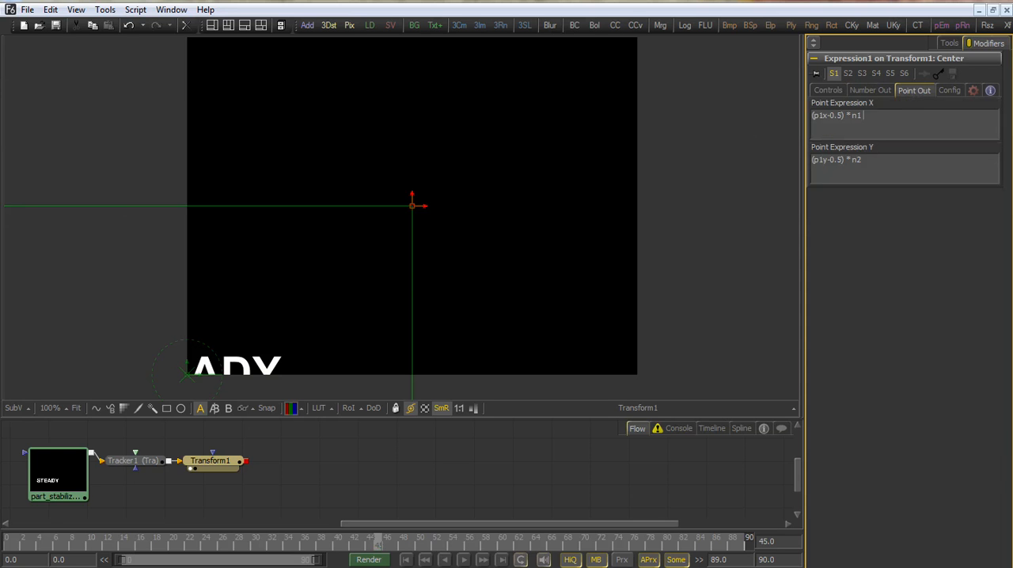
pyautogui.write('.5) * n2 ')
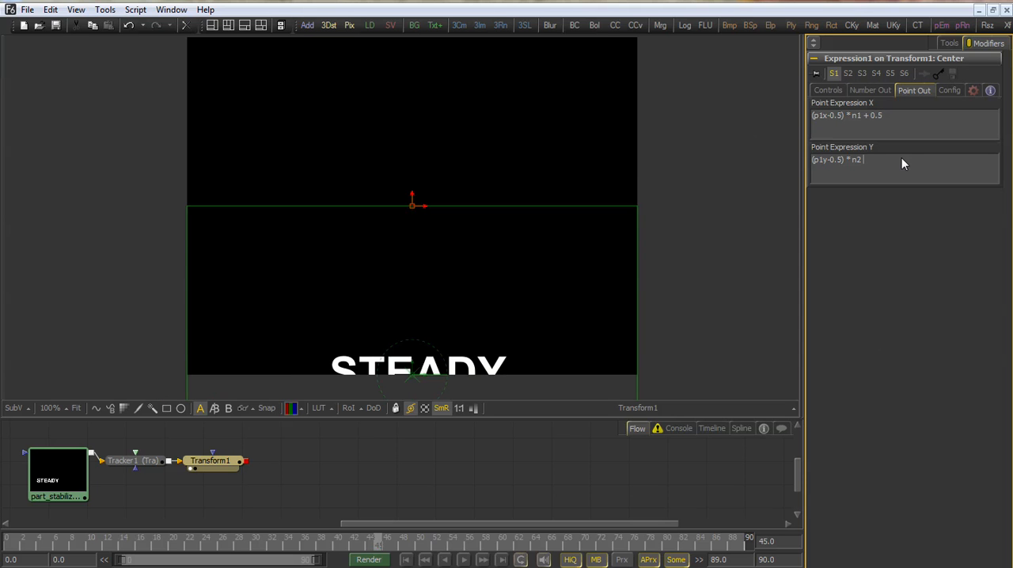
pyautogui.write('+ 0.5')
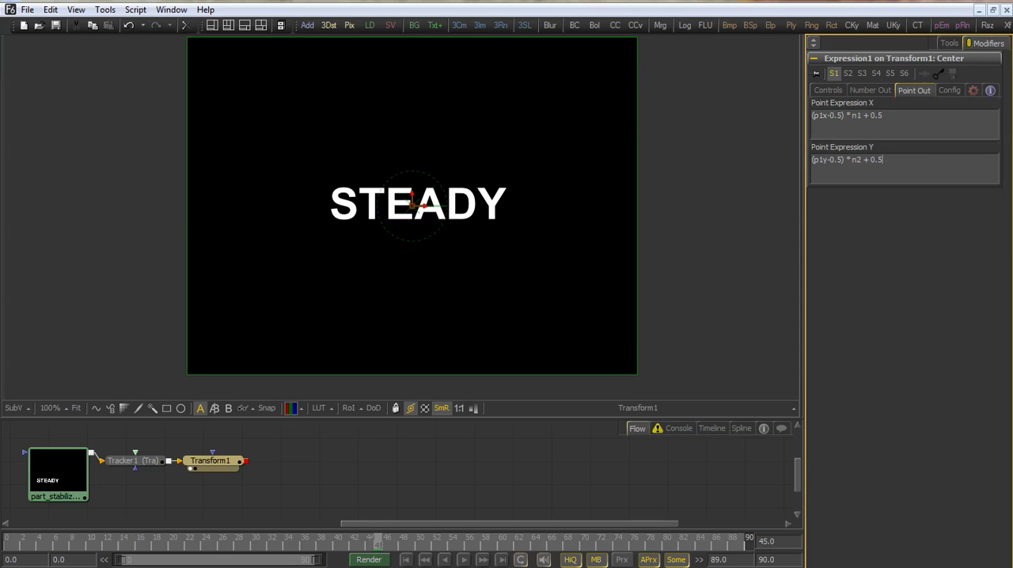
# Play the clip and set Number In 1 and Number In 2 to 0.8 to try partial stabilization on both axes
pyautogui.click(464, 559)
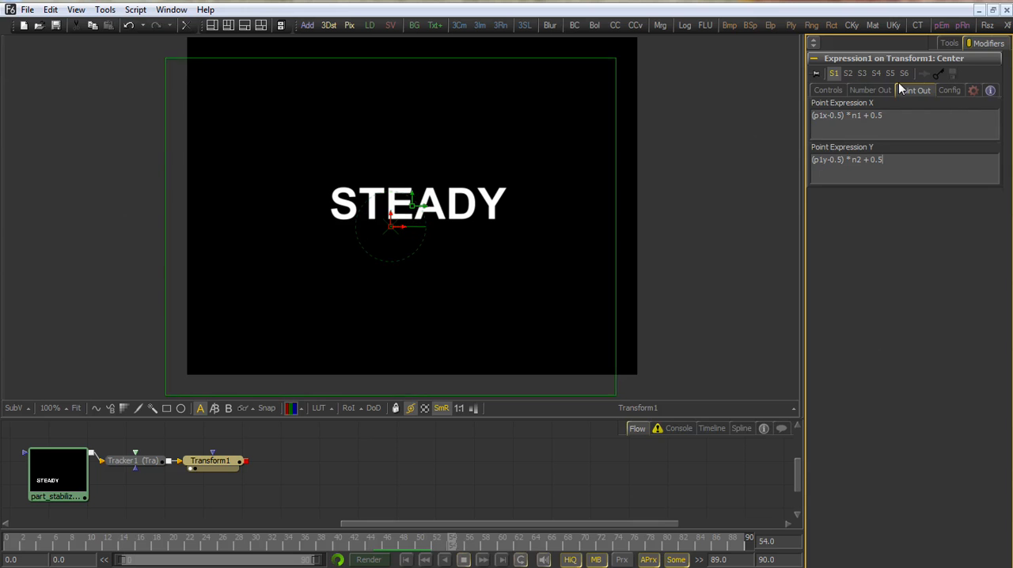
pyautogui.click(832, 92)
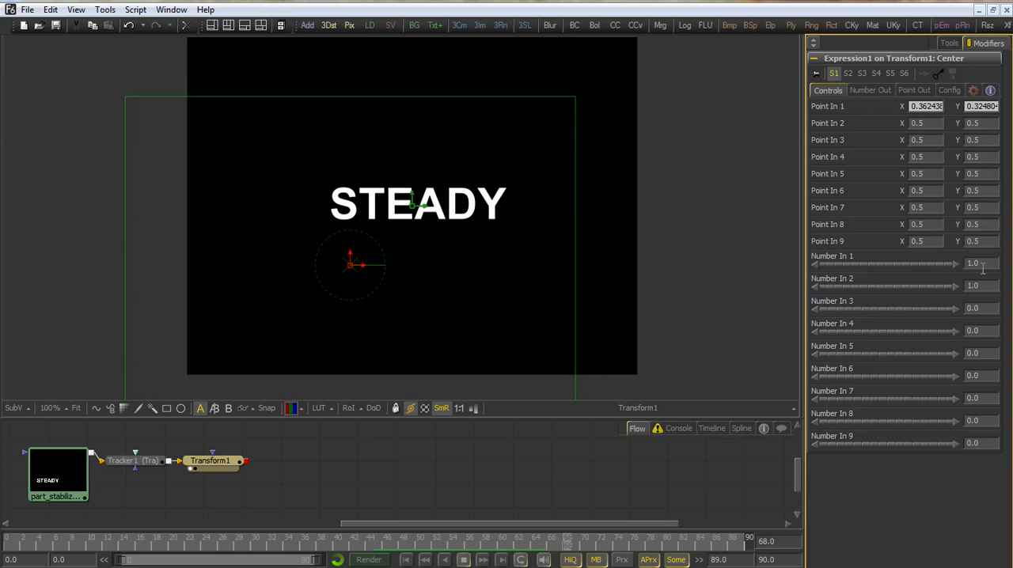
pyautogui.moveTo(987, 263); pyautogui.dragTo(942, 289)
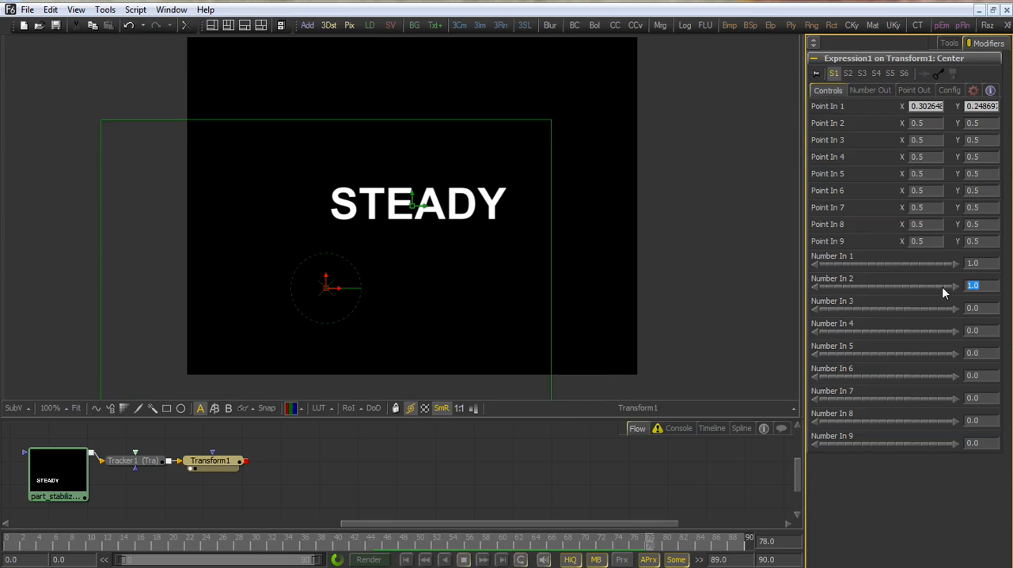
pyautogui.moveTo(984, 263); pyautogui.dragTo(838, 263)
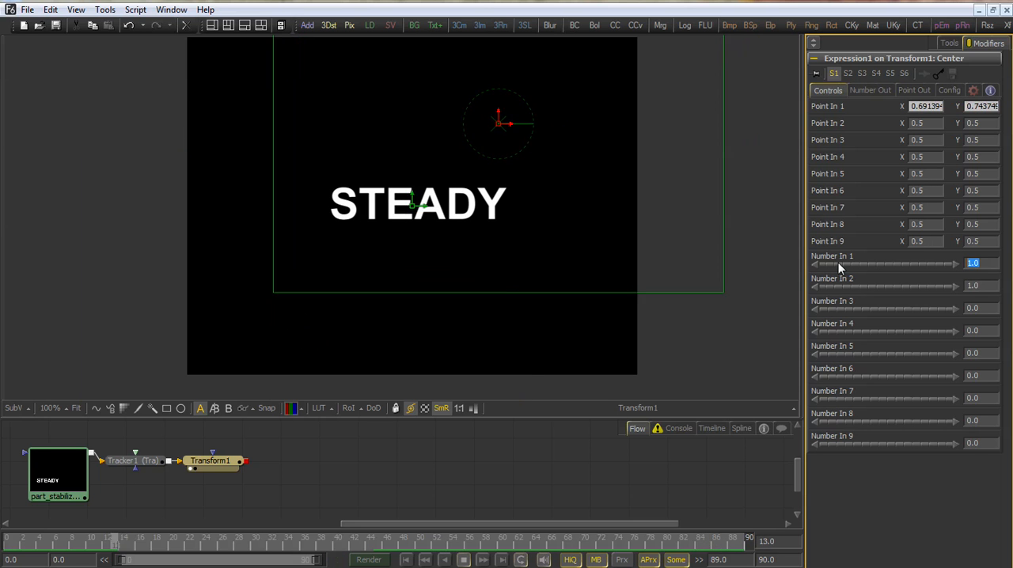
pyautogui.write('.8')
pyautogui.press('Tab')
pyautogui.write('.')
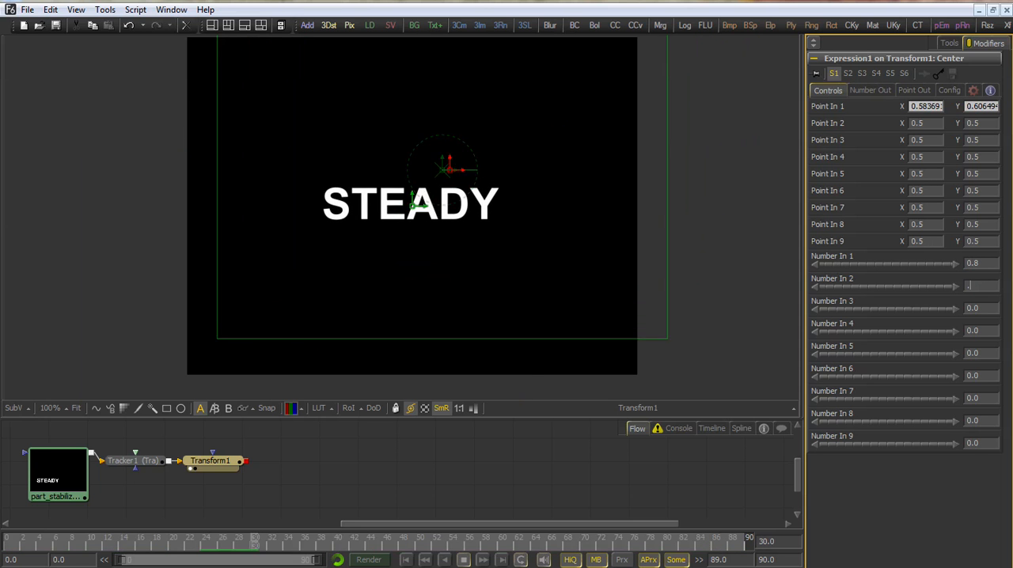
pyautogui.write('8')
pyautogui.press('Tab')
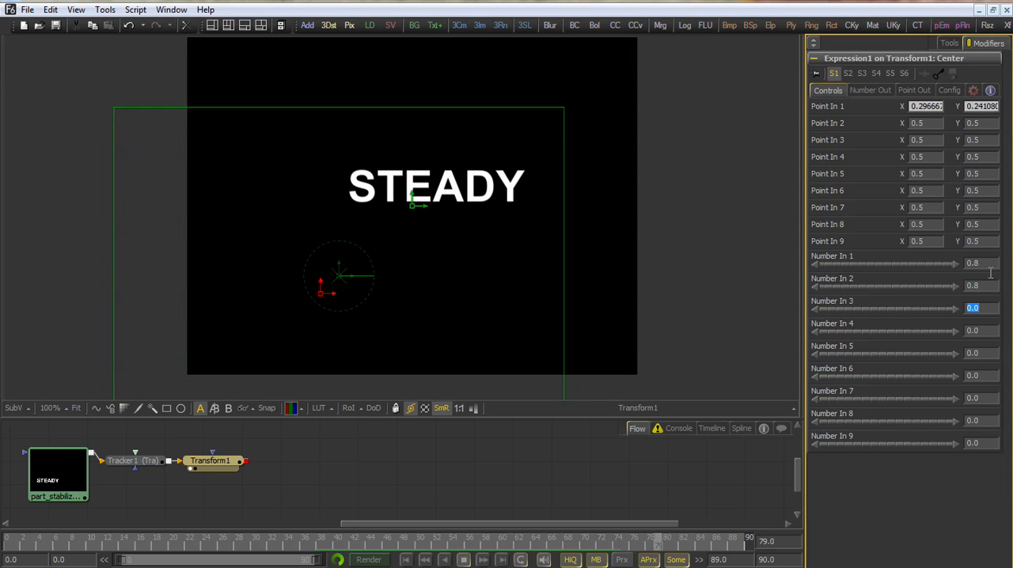
# Set Number In 1 to 1 and Number In 2 to 0 to stabilize only the horizontal motion
pyautogui.click(950, 267)
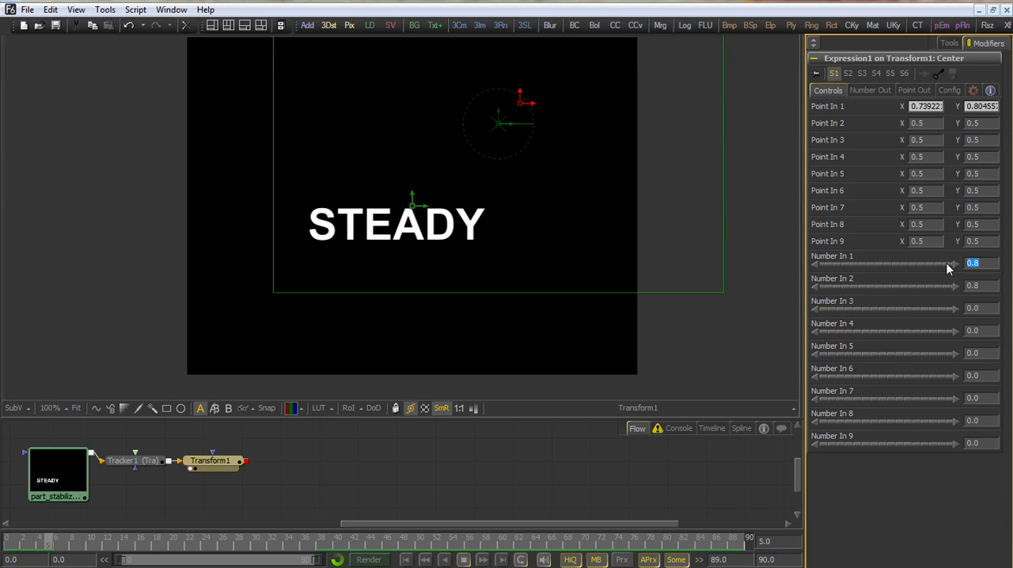
pyautogui.write('1')
pyautogui.press('Tab')
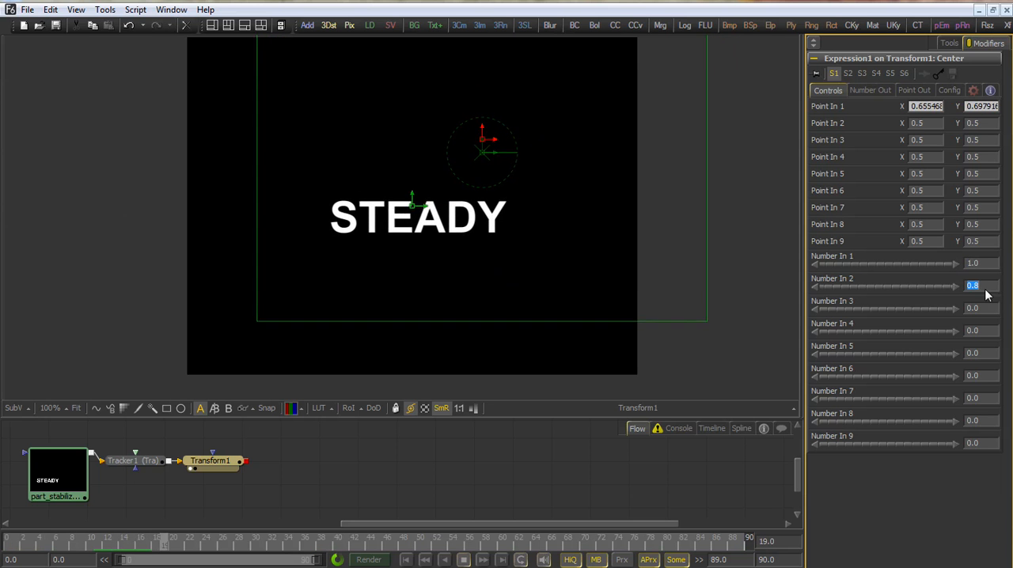
pyautogui.write('0')
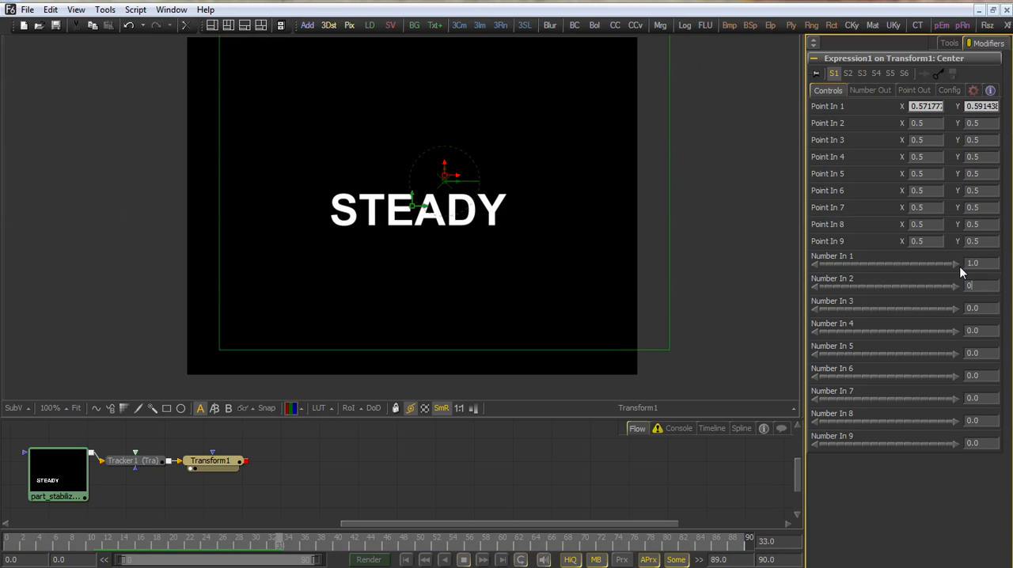
pyautogui.press('Return')
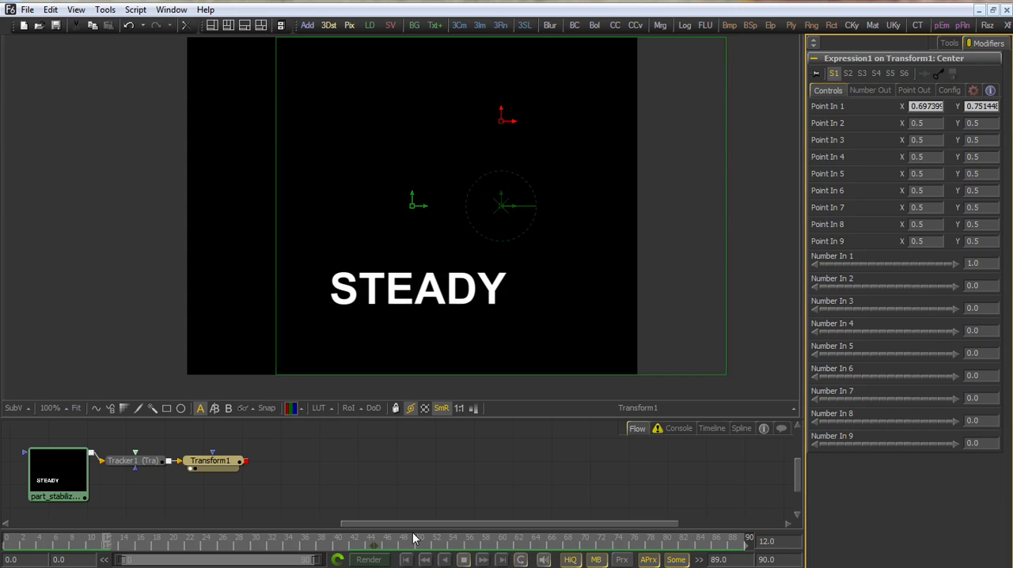
# In the expression's configuration, rename Number 1 as X Stabilize and Number 2 as Y Stabilize
pyautogui.click(949, 91)
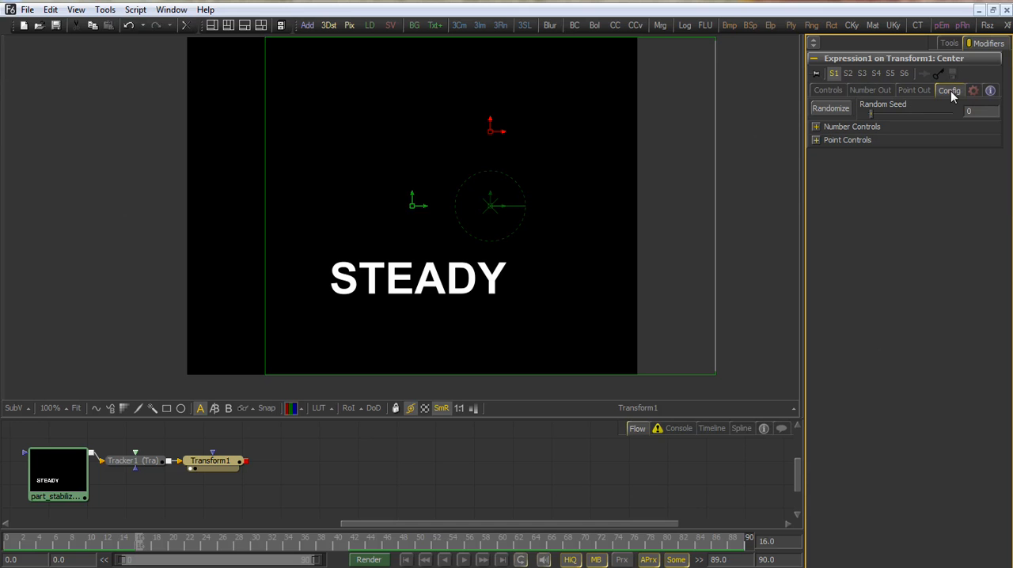
pyautogui.click(816, 127)
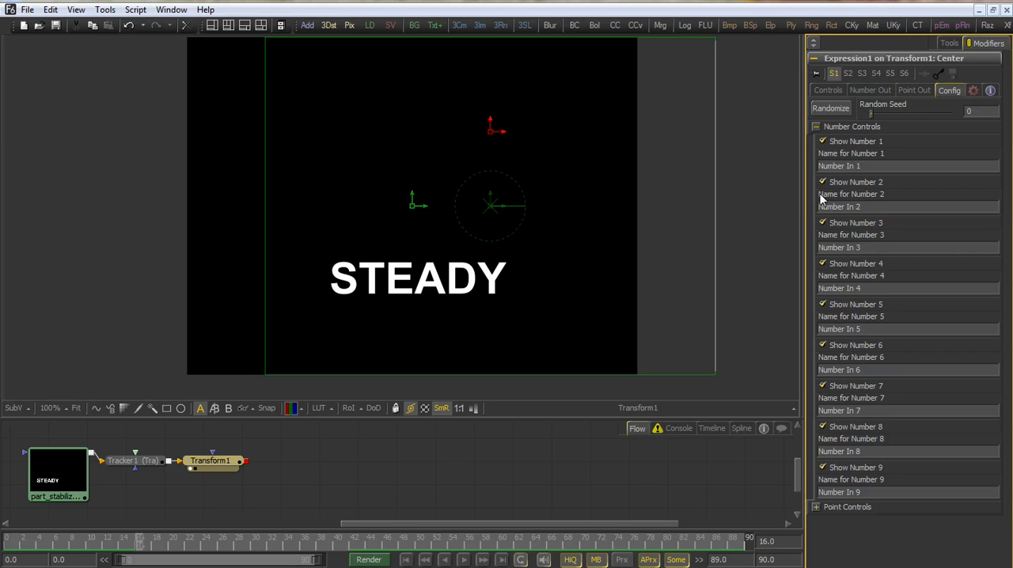
pyautogui.click(879, 163)
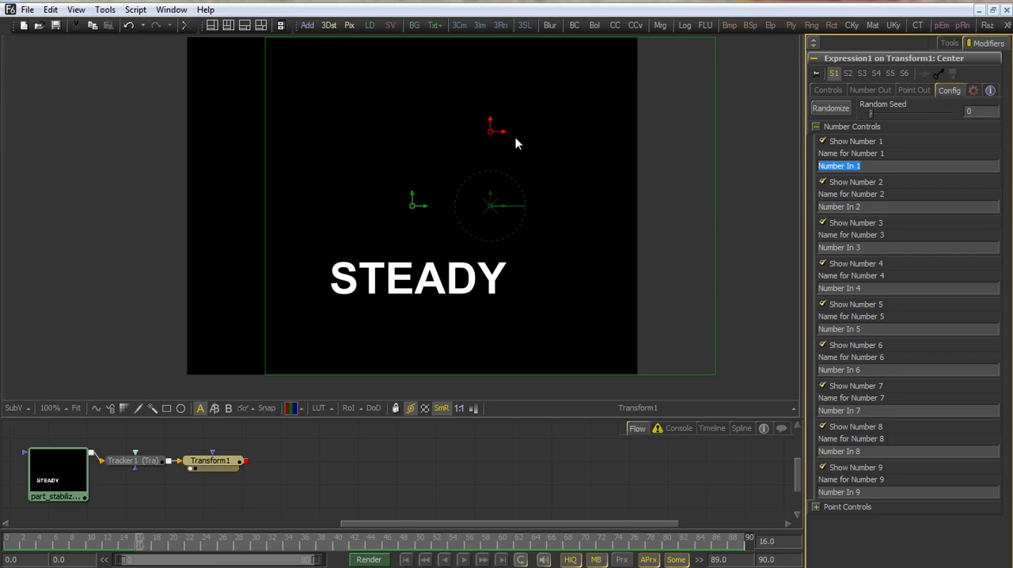
pyautogui.write('X Stab')
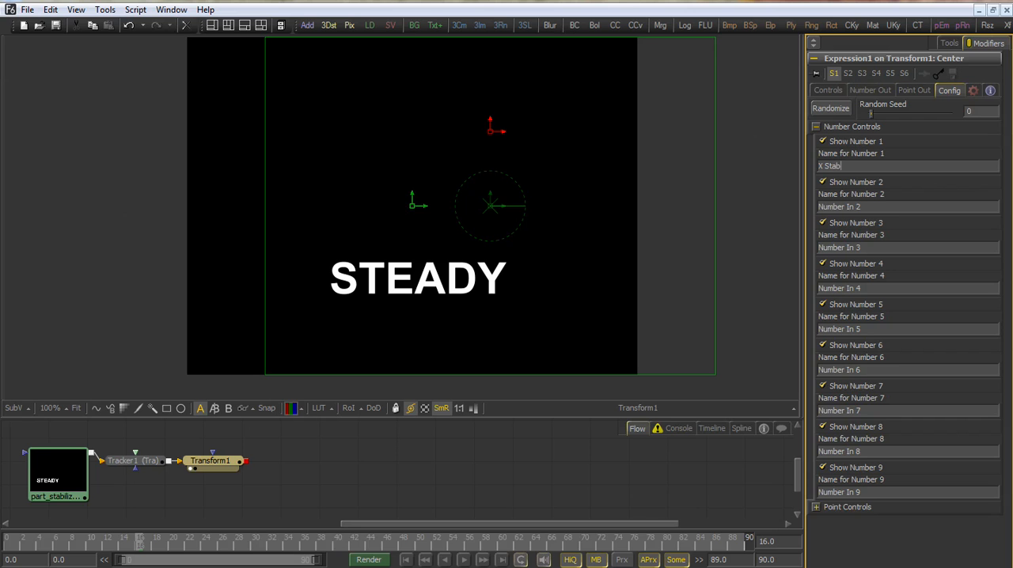
pyautogui.write('ilize')
pyautogui.click(877, 207)
pyautogui.write('Y Stabilize')
# Hide the unused number controls 3 through 9 and collapse the number settings
pyautogui.click(856, 226)
pyautogui.click(845, 267)
pyautogui.click(851, 309)
pyautogui.click(845, 350)
pyautogui.click(851, 389)
pyautogui.click(844, 431)
pyautogui.click(842, 470)
pyautogui.click(818, 127)
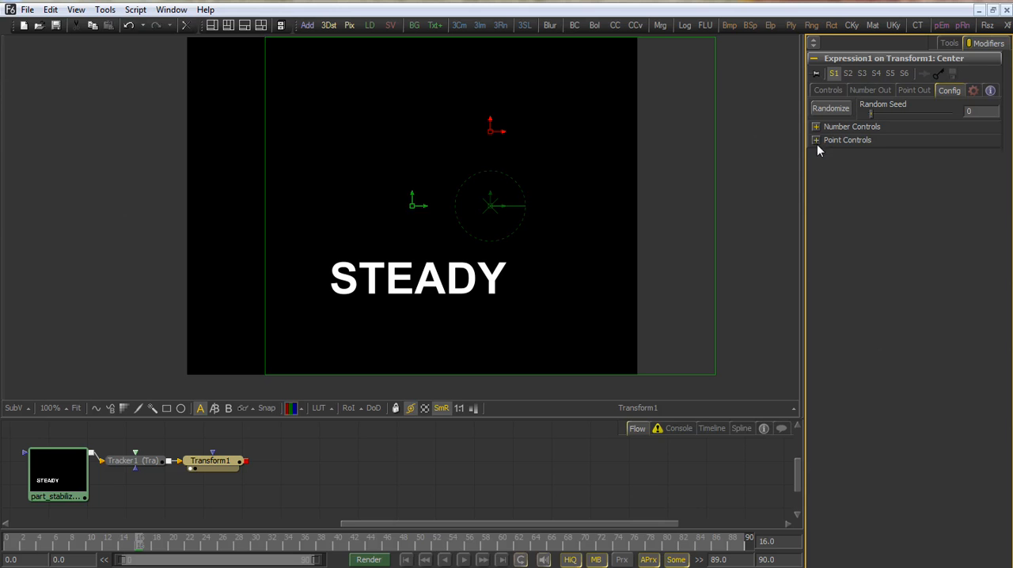
# Rename the expression's Point 1 control as Trk Steady Value
pyautogui.click(817, 140)
pyautogui.click(867, 182)
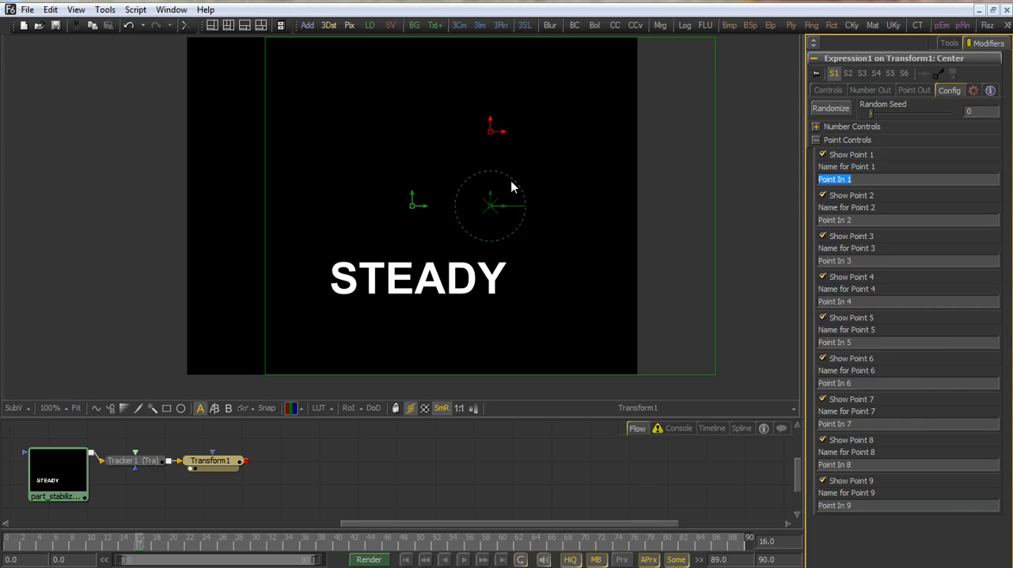
pyautogui.write('T')
pyautogui.write('rk Sta')
pyautogui.write('bili')
pyautogui.press('BackSpace')
pyautogui.press('BackSpace')
pyautogui.press('BackSpace')
pyautogui.write('eady Value')
# Hide the unused point controls 2 through 9 and display the expression's simplified controls
pyautogui.click(825, 197)
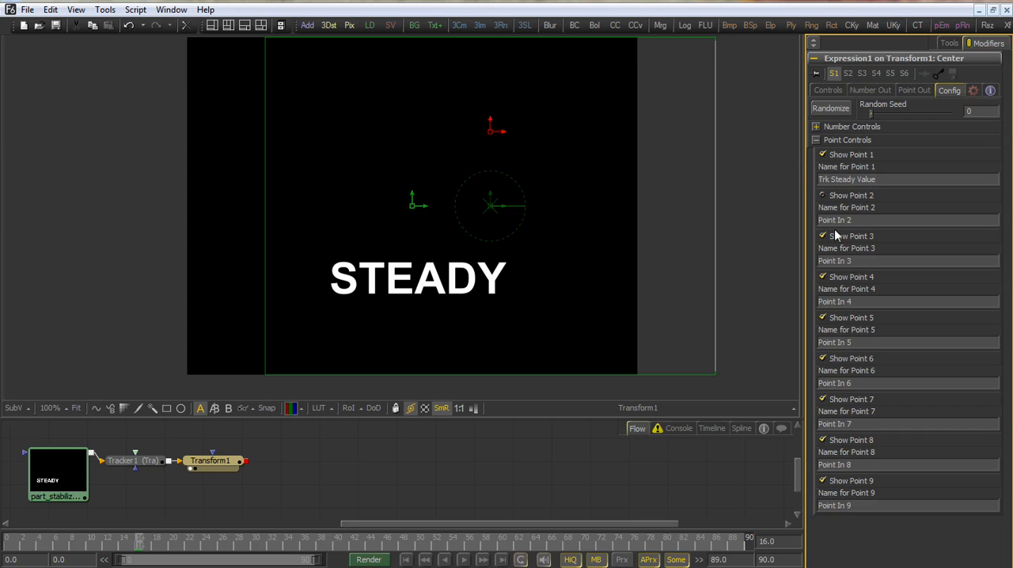
pyautogui.click(825, 236)
pyautogui.click(839, 279)
pyautogui.click(841, 319)
pyautogui.click(839, 360)
pyautogui.click(837, 401)
pyautogui.click(839, 442)
pyautogui.click(841, 482)
pyautogui.click(830, 90)
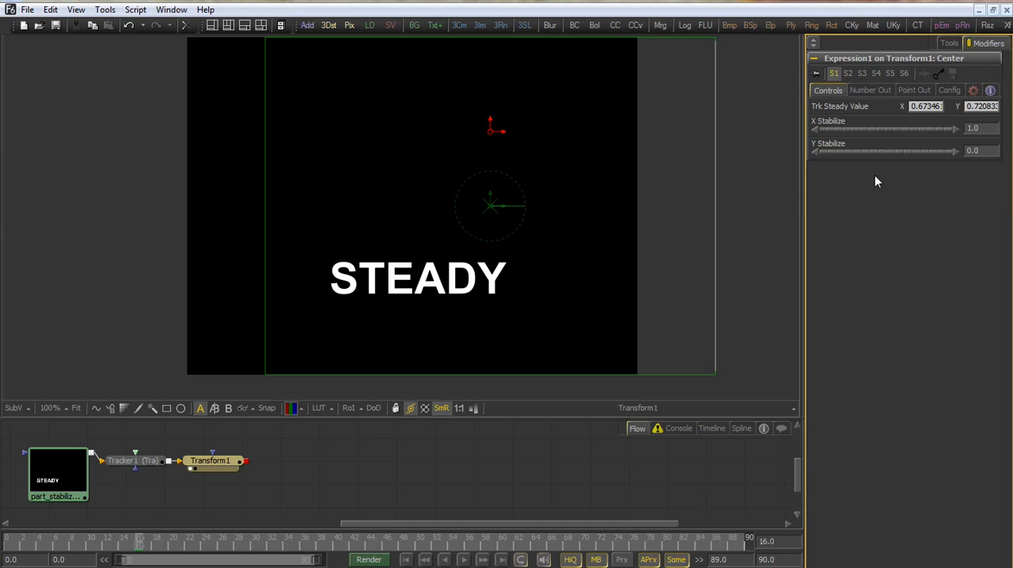